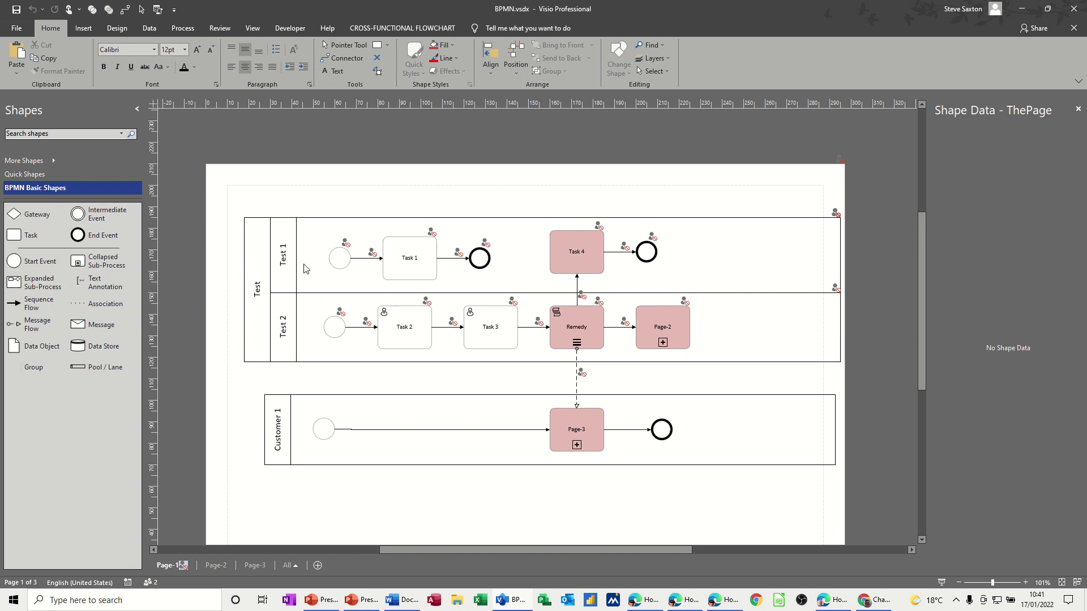
- Nudge the Test pool slightly up and right in Visio, then select the Test 1 lane
click(263, 276)
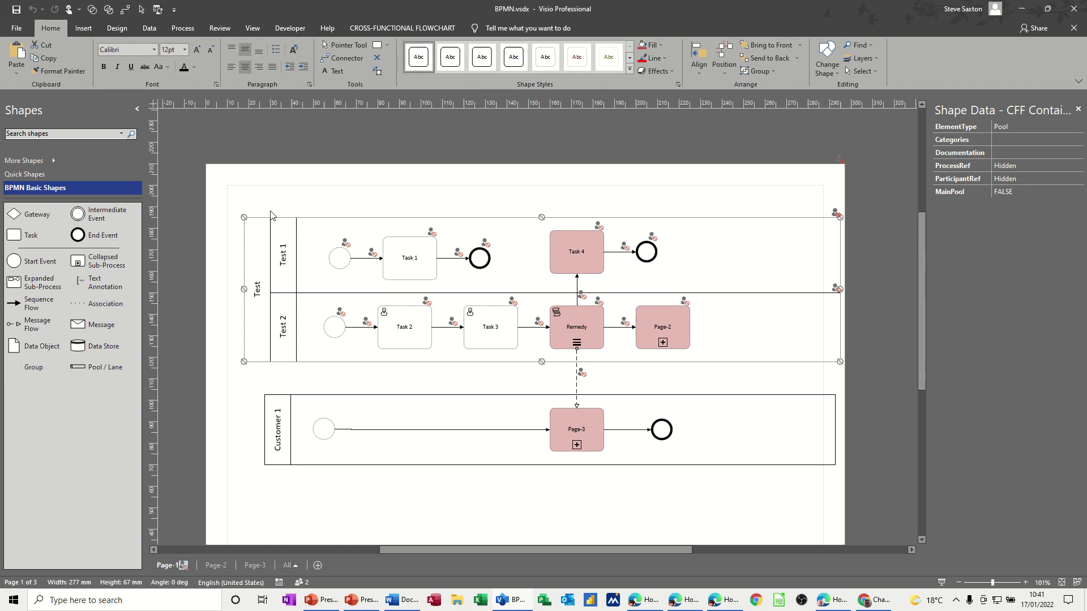
drag(300, 233, 308, 223)
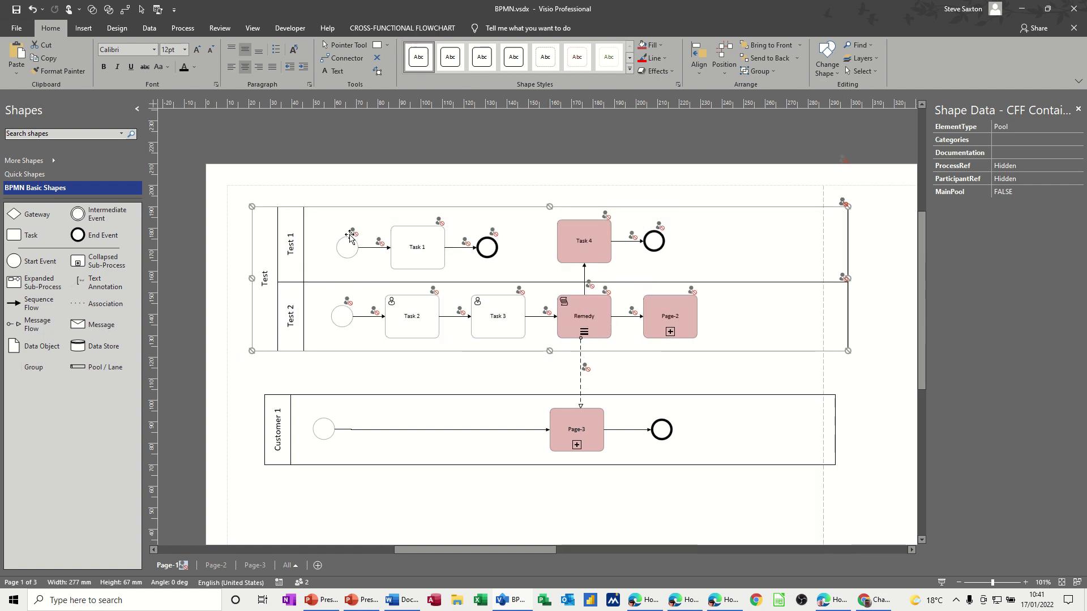
click(354, 406)
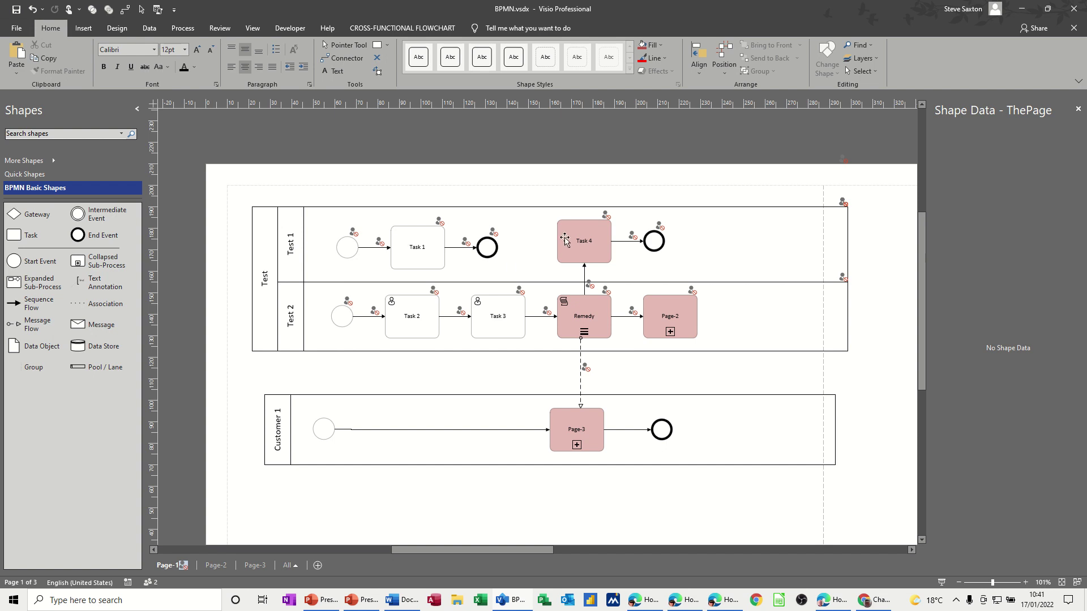
click(297, 235)
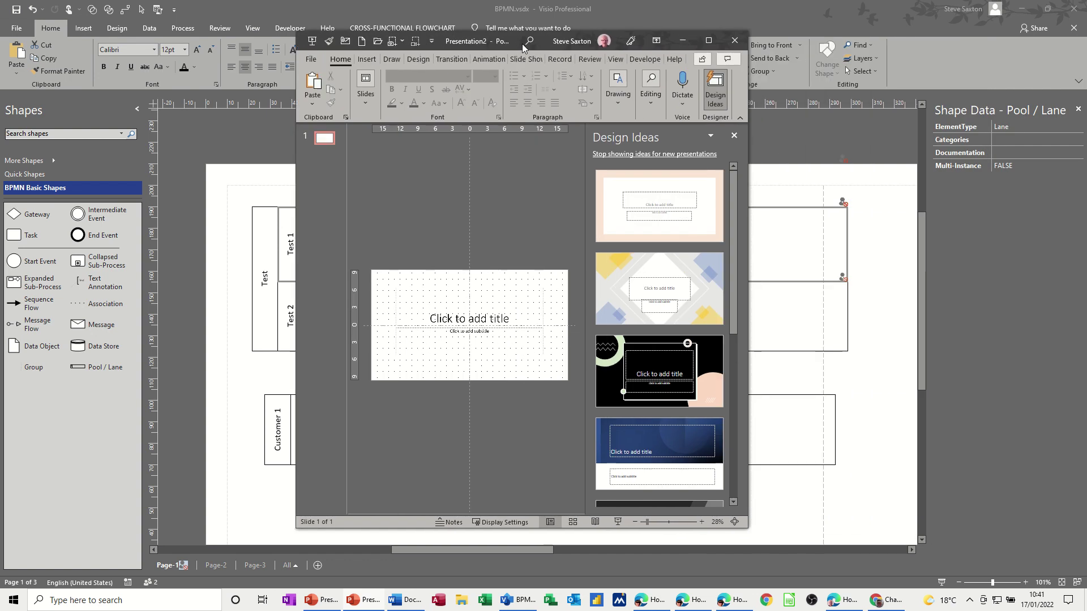
- Maximize Presentation2, apply the Blank layout, and paste the Test 1 lane near the slide top
click(708, 40)
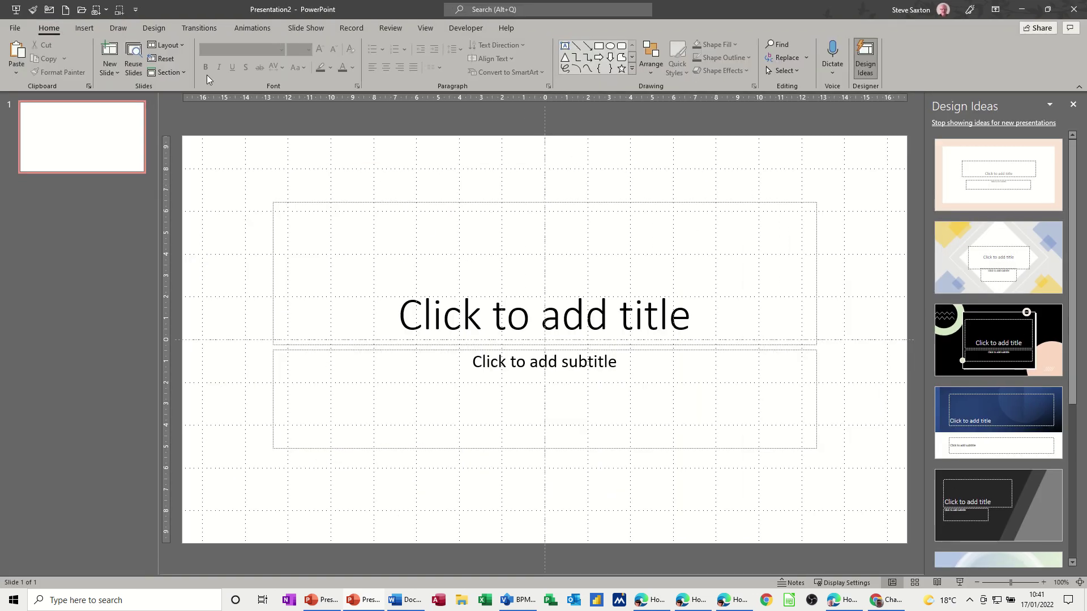
click(167, 44)
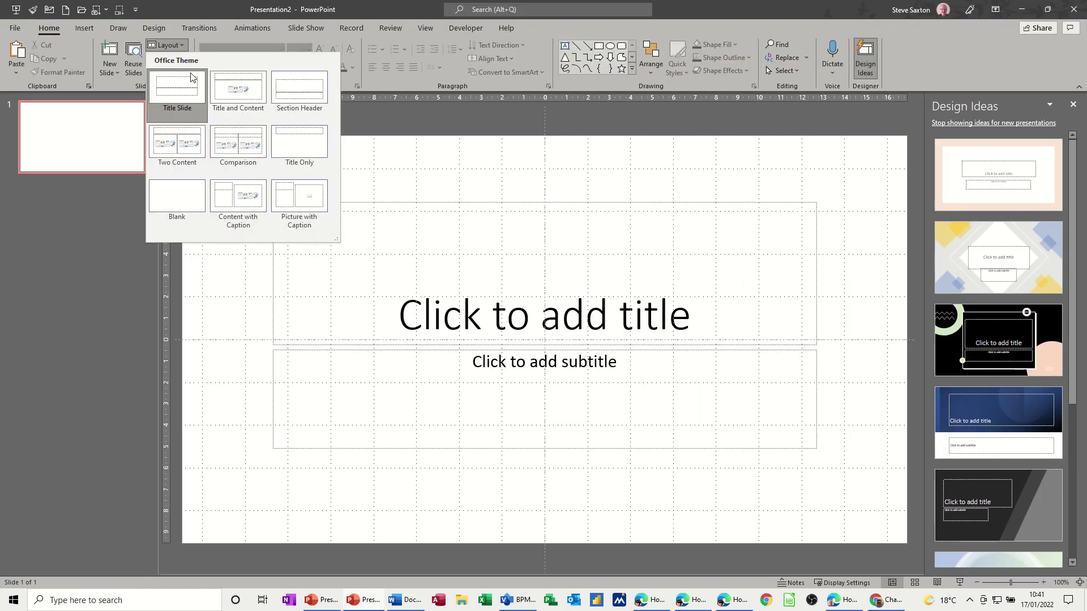
click(180, 198)
key(ctrl+v)
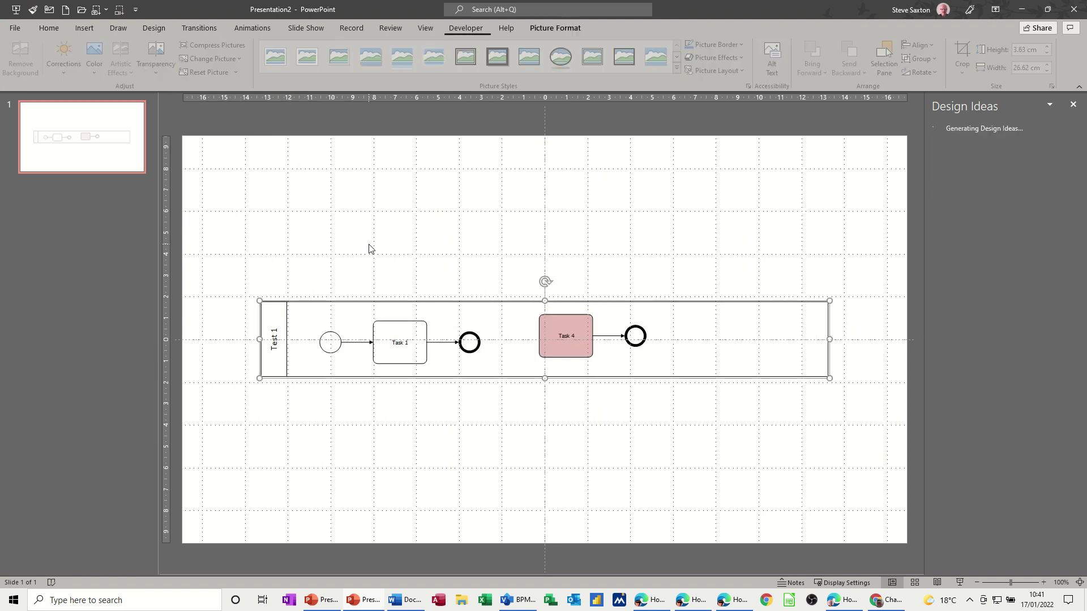
drag(399, 315, 410, 209)
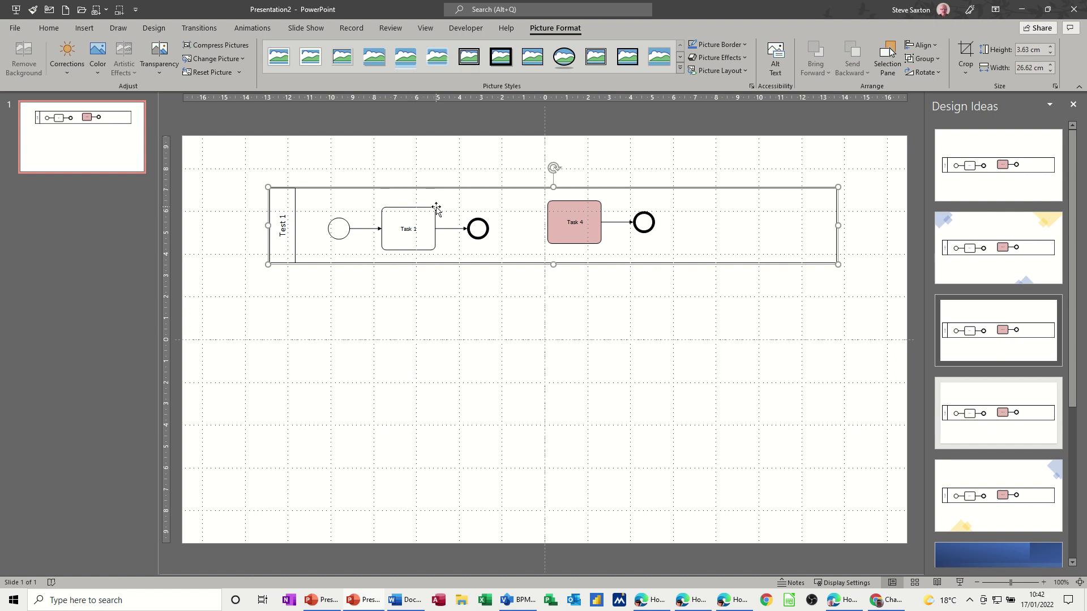
- Ungroup the Test 1 lane picture into drawing objects, then into individual shapes
click(923, 59)
click(930, 110)
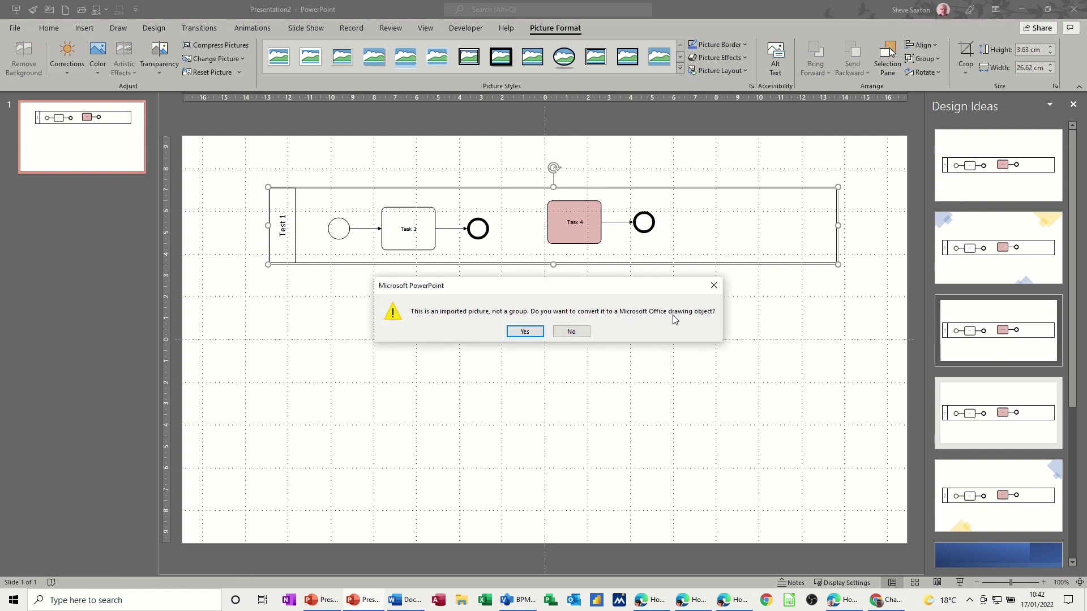
click(525, 332)
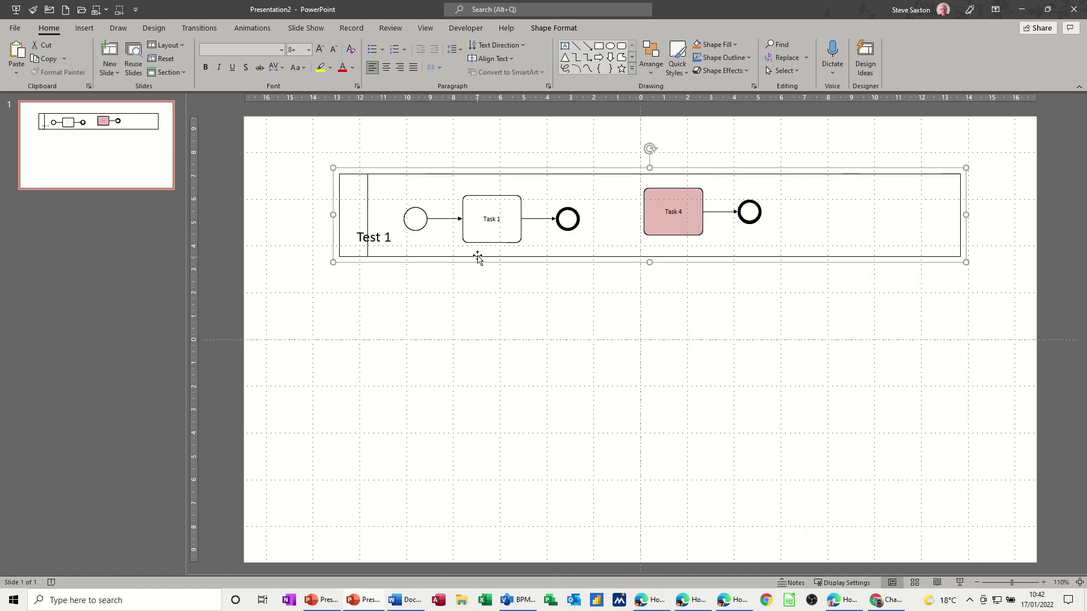
mouse_move(487, 241)
mouse_down()
mouse_move(492, 232)
mouse_move(478, 234)
mouse_up()
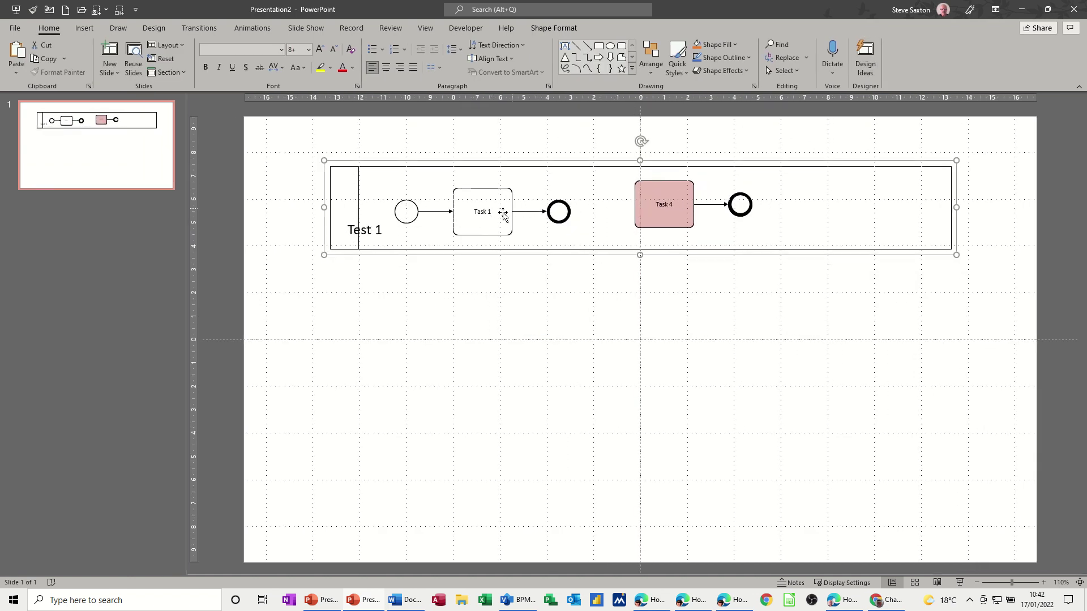
right_click(491, 220)
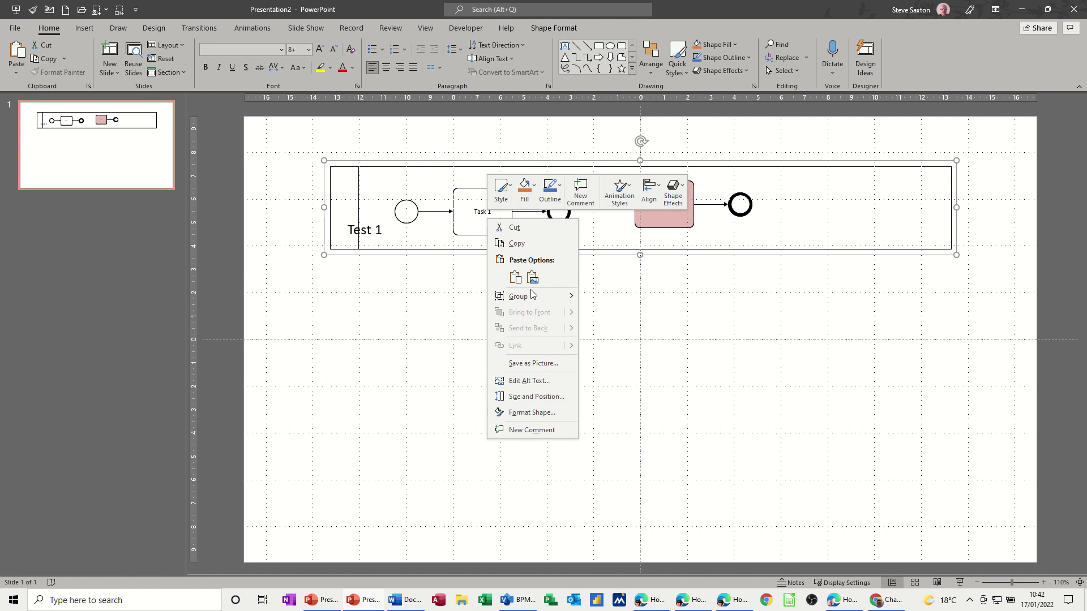
mouse_move(536, 300)
click(611, 333)
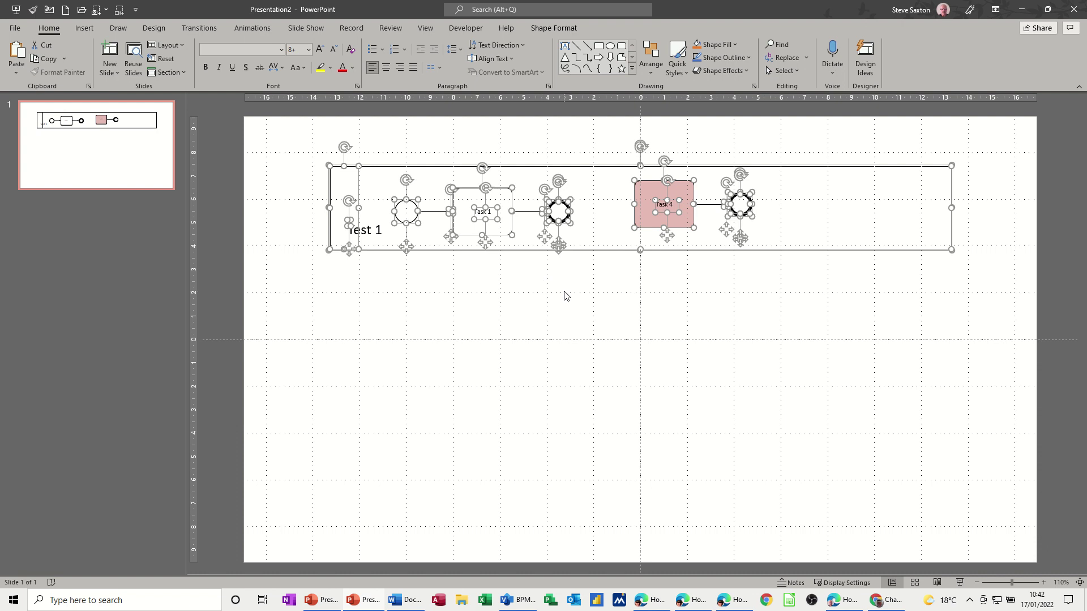
- Undo both ungroups, nudge the lane picture, and select the Test 2 lane in Visio
key(ctrl+z)
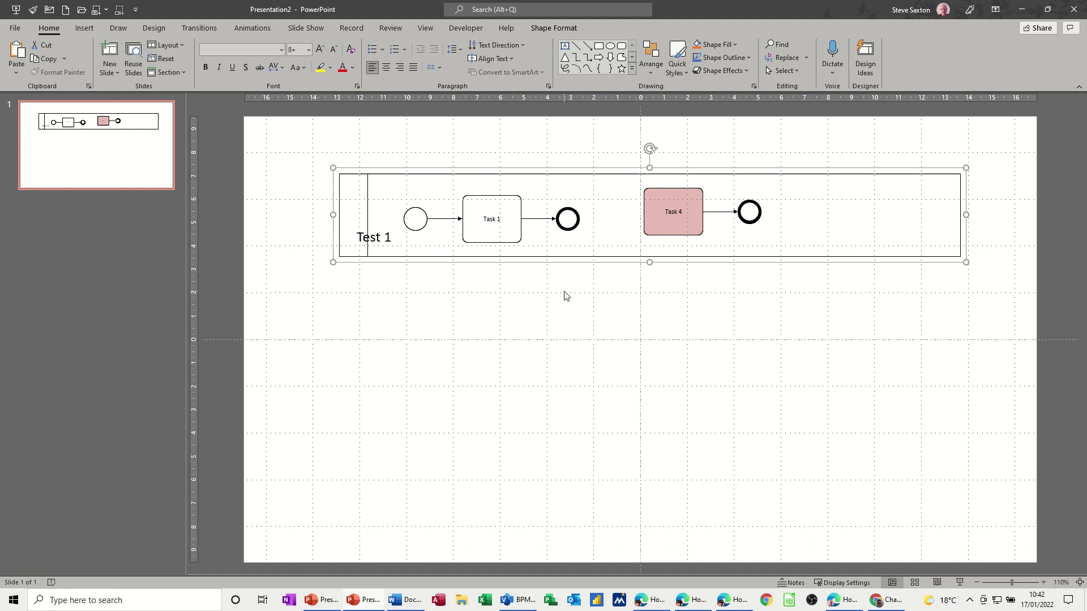
key(ctrl+z)
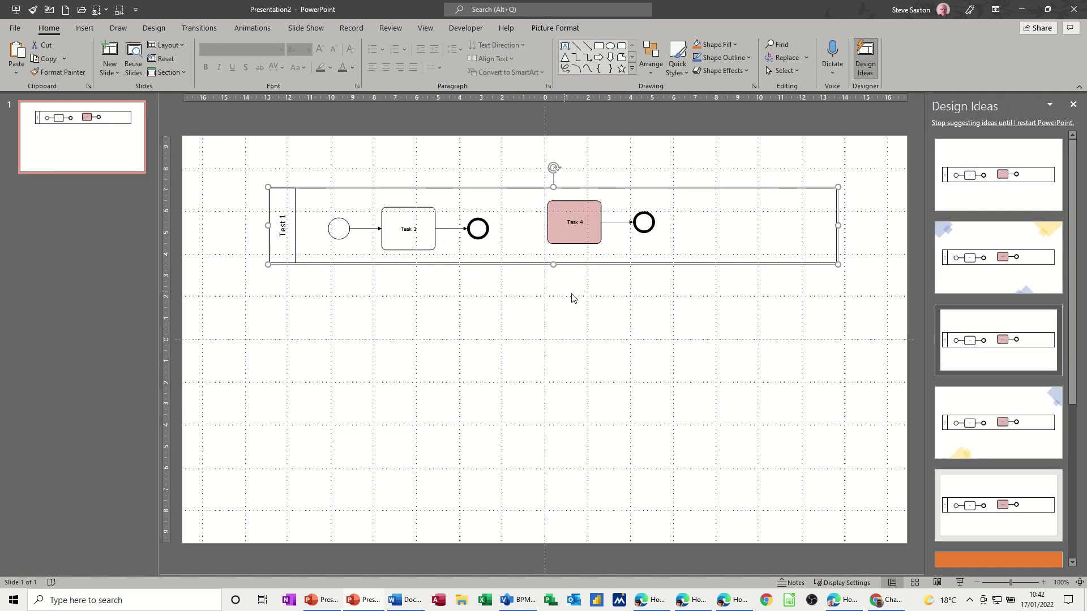
mouse_move(526, 233)
mouse_down()
mouse_move(529, 204)
mouse_move(526, 225)
mouse_up()
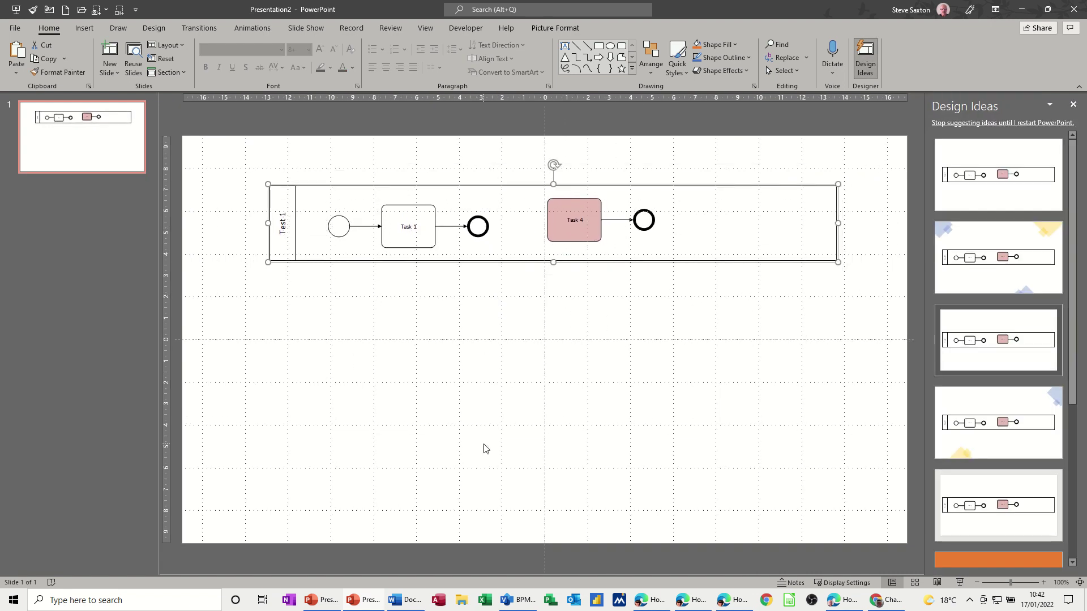
click(515, 601)
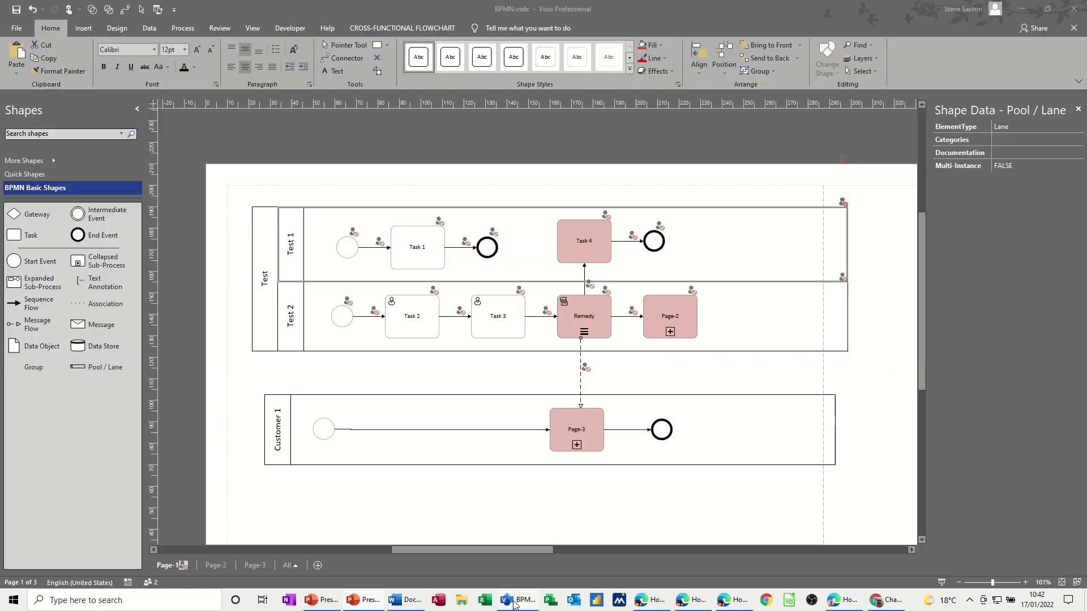
click(296, 334)
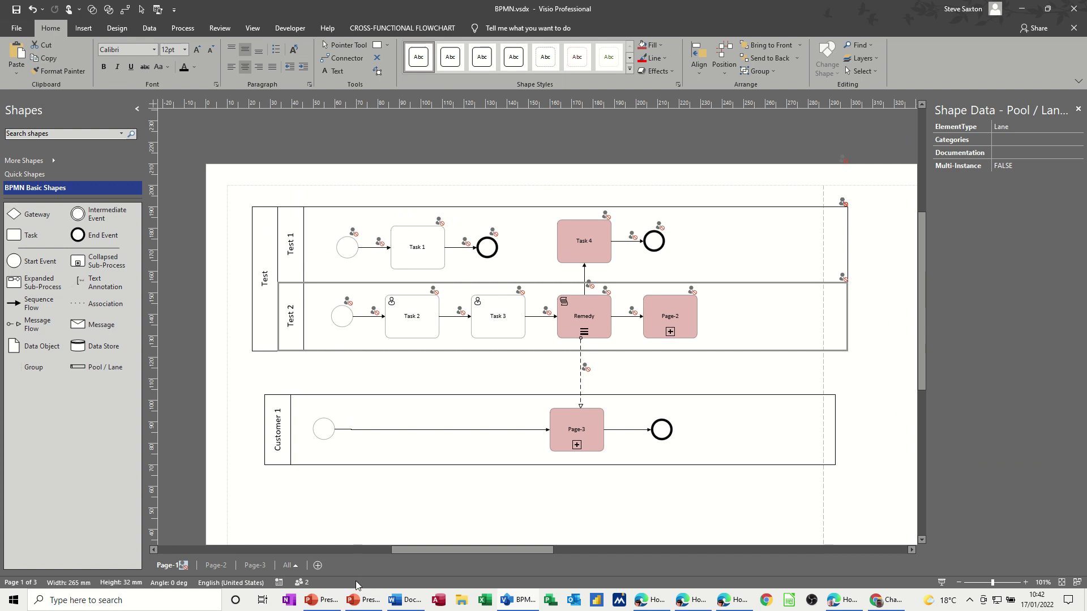
- Paste the Test 2 lane directly beneath the Test 1 lane, then select the Test 1 picture
click(359, 604)
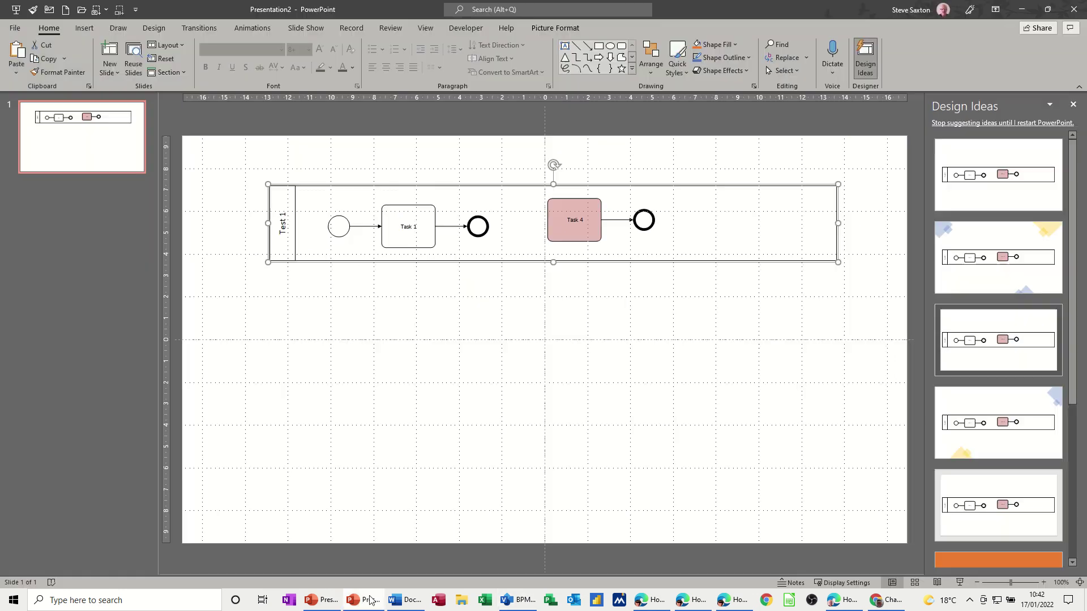
click(314, 298)
key(ctrl+v)
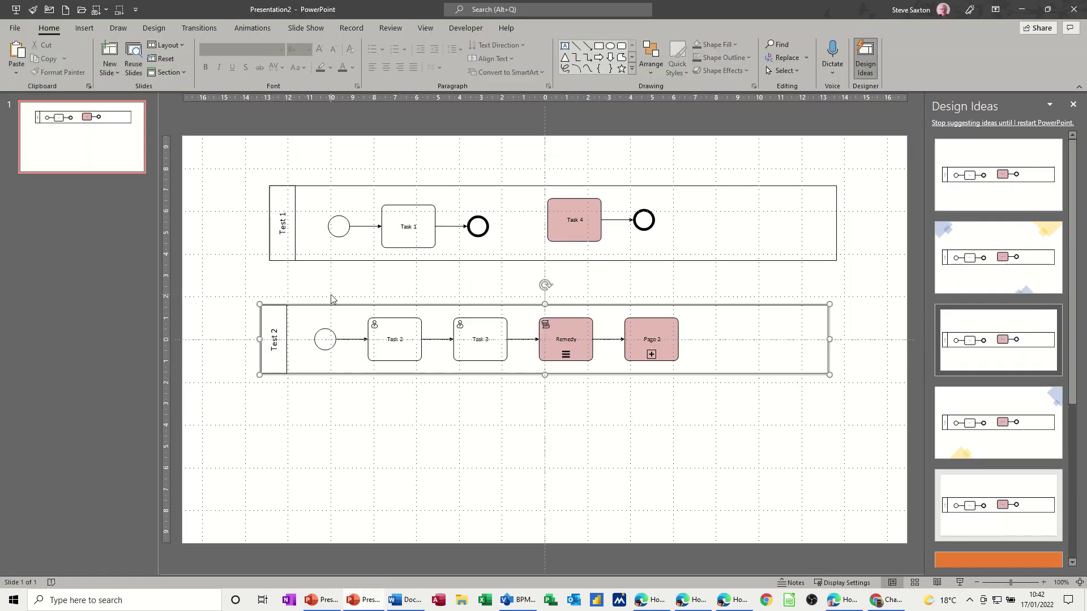
drag(324, 309, 332, 265)
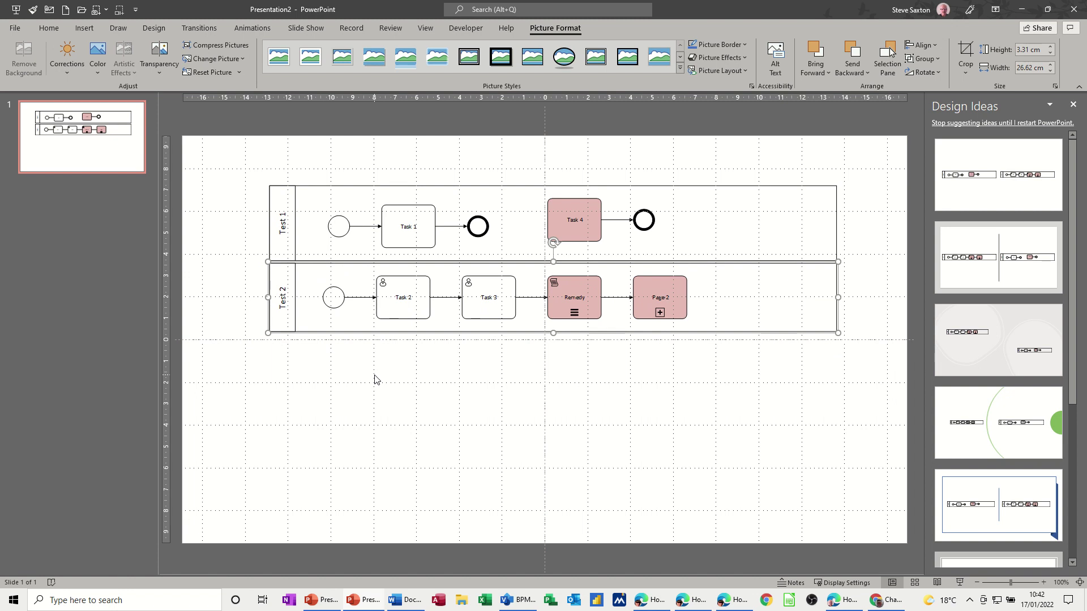
key(ctrl+Up)
click(429, 364)
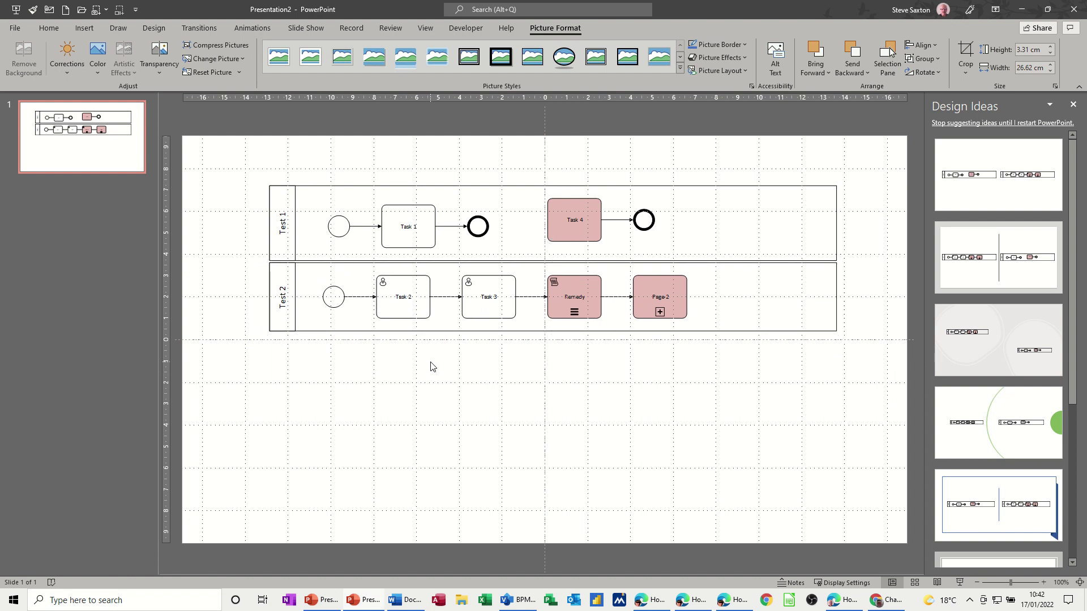
click(518, 199)
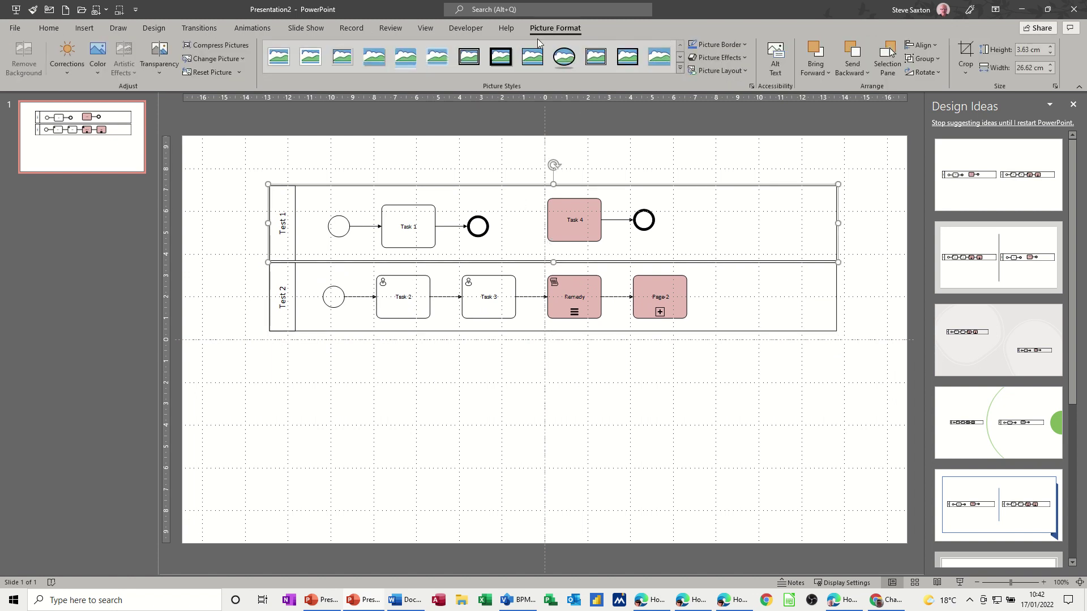
- Give the Test 1 lane picture a Dissolve In entrance animation
click(253, 29)
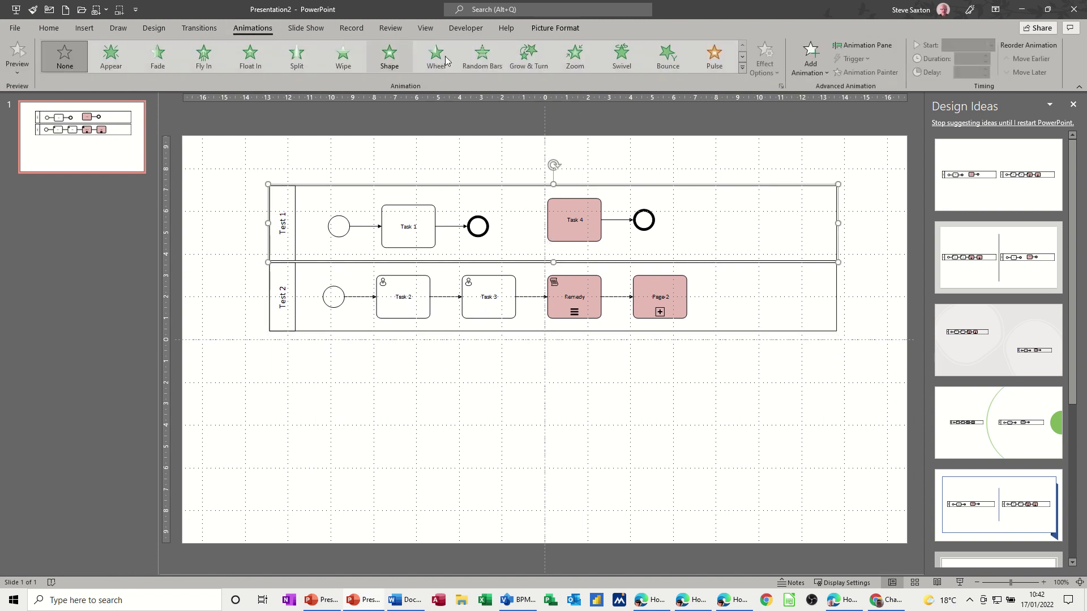
click(840, 46)
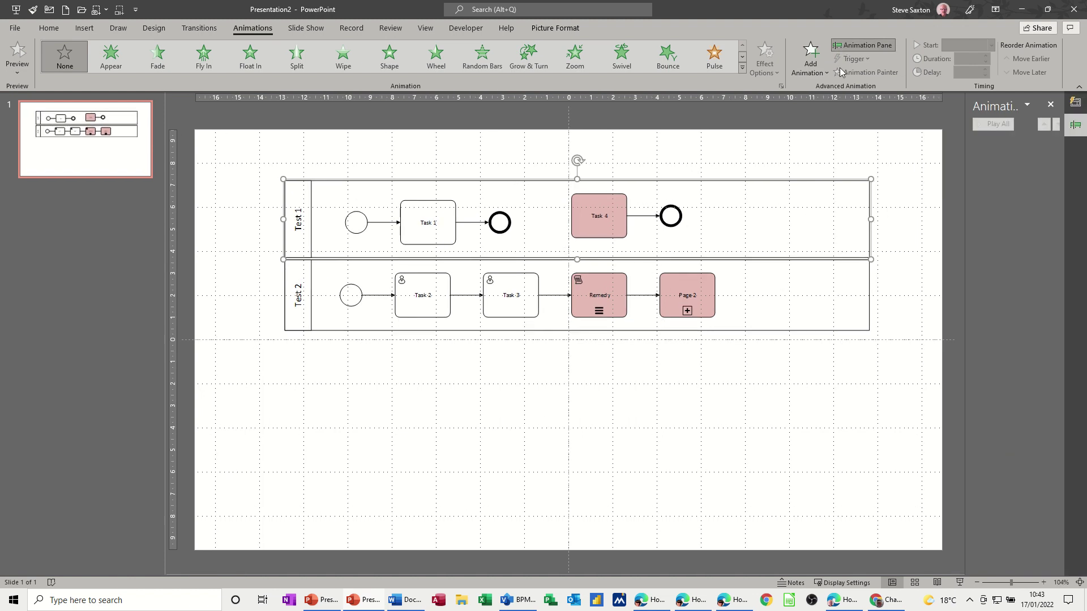
click(810, 57)
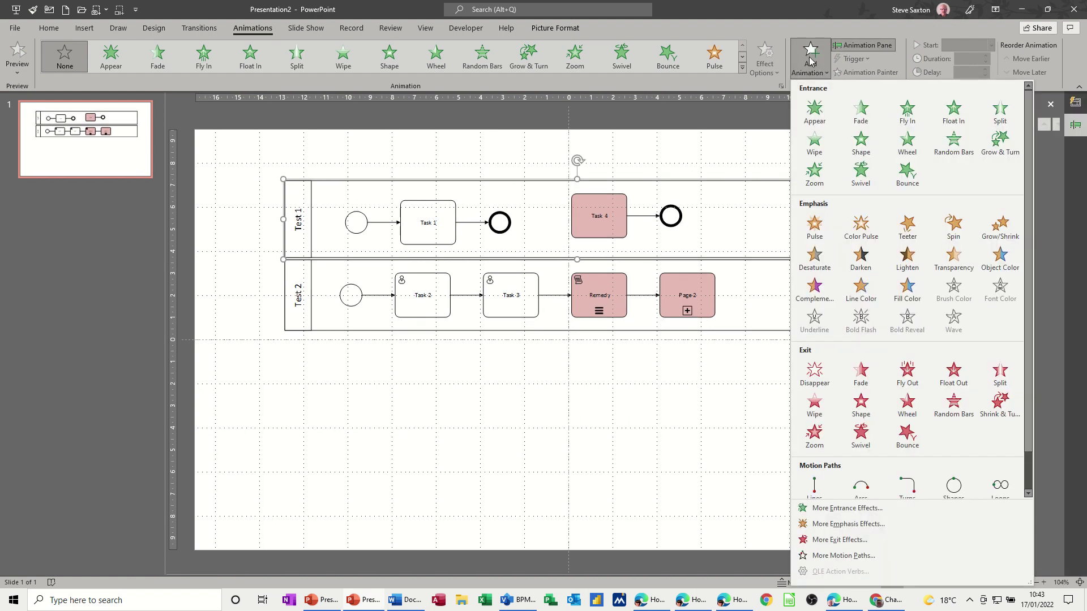
click(827, 509)
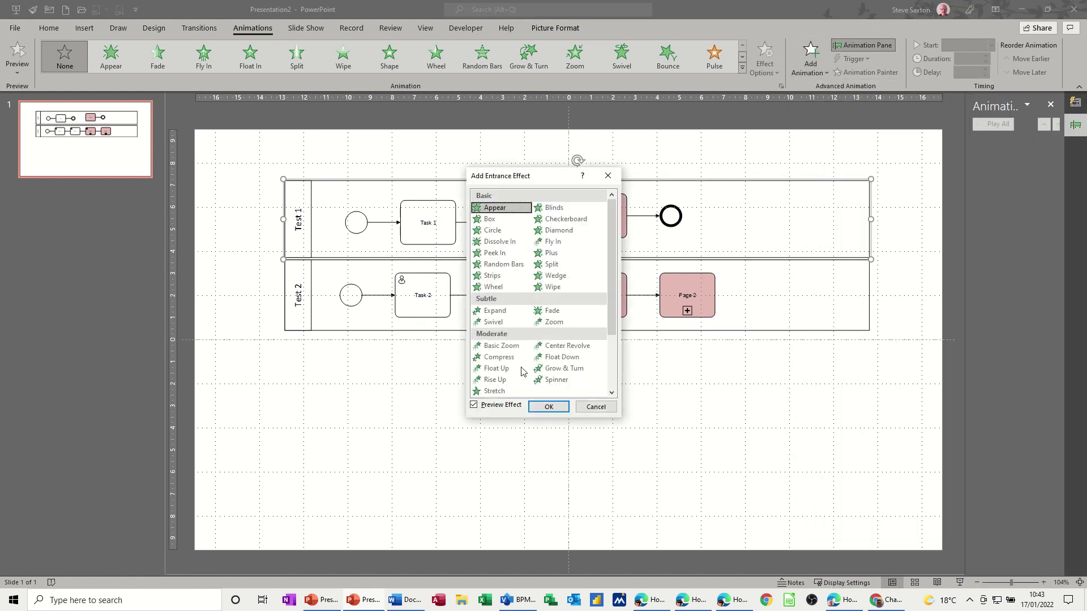
click(494, 243)
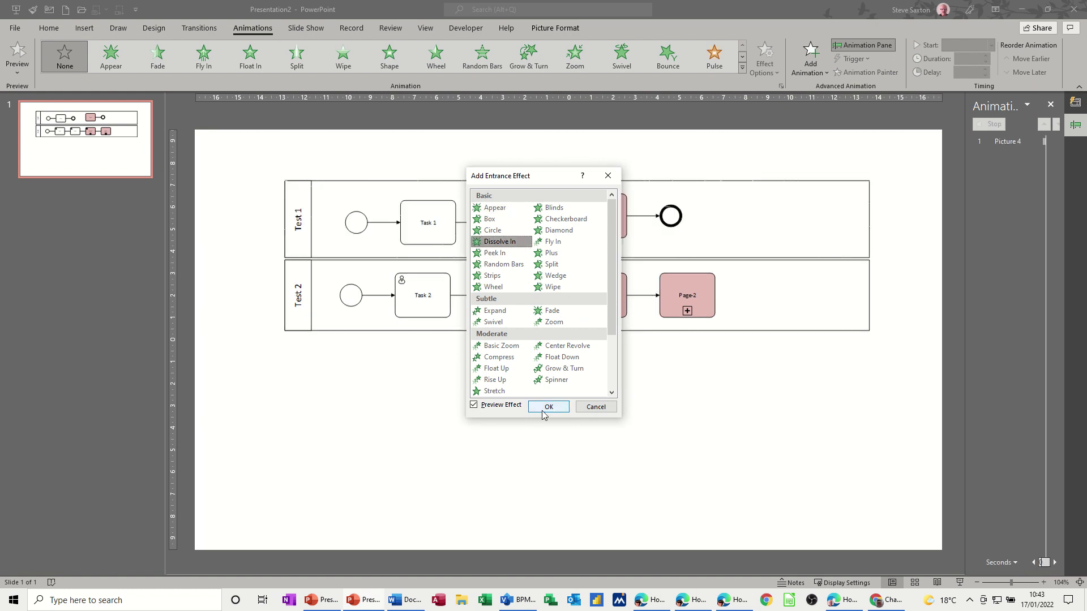
click(549, 407)
- Give the Test 2 lane picture a Dissolve In entrance animation as well
click(374, 332)
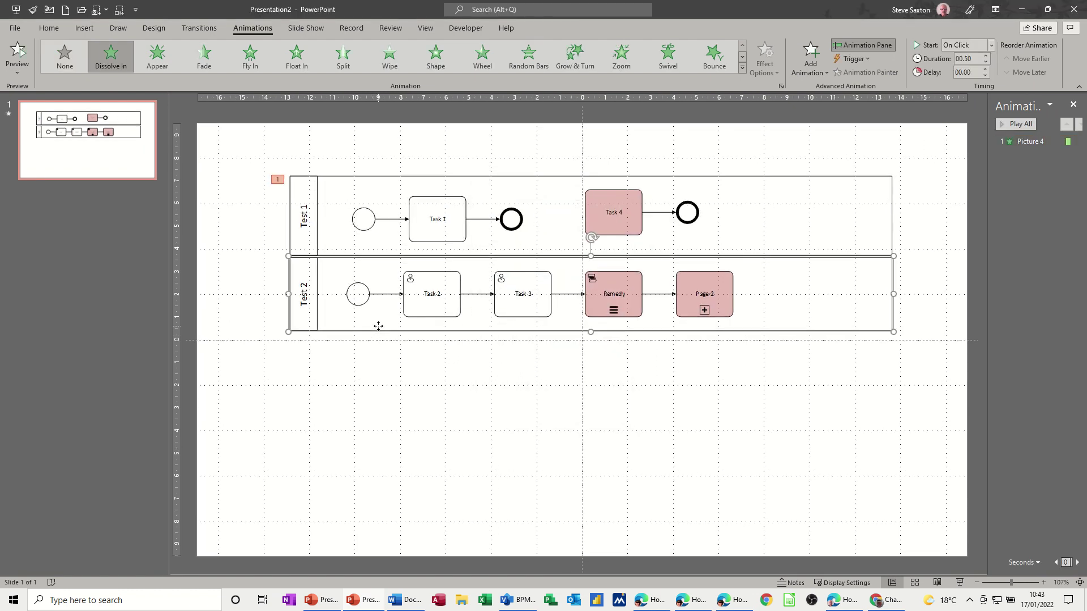
click(803, 73)
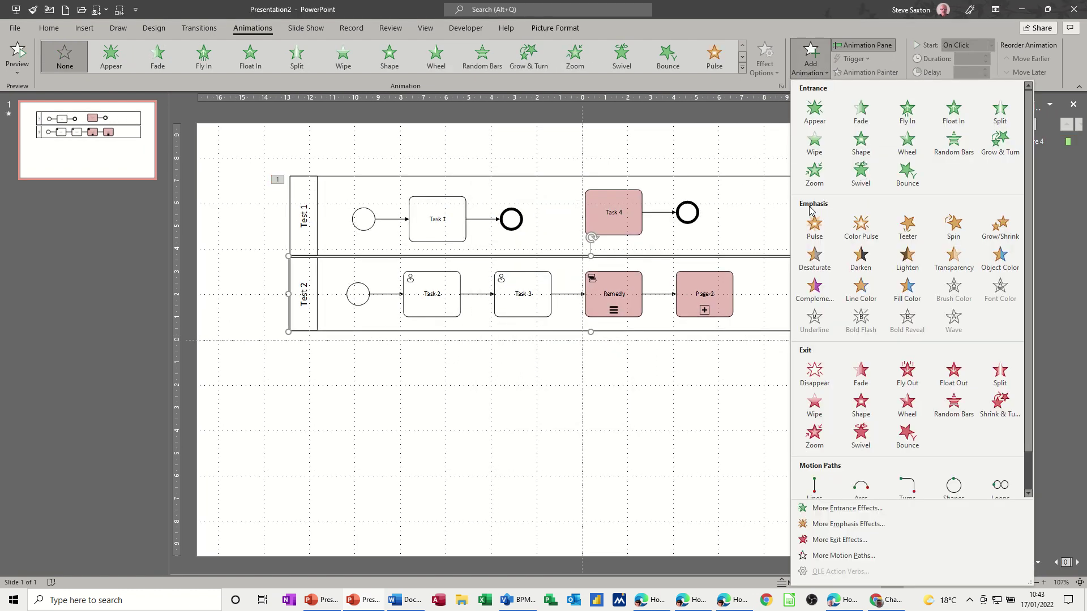
click(825, 509)
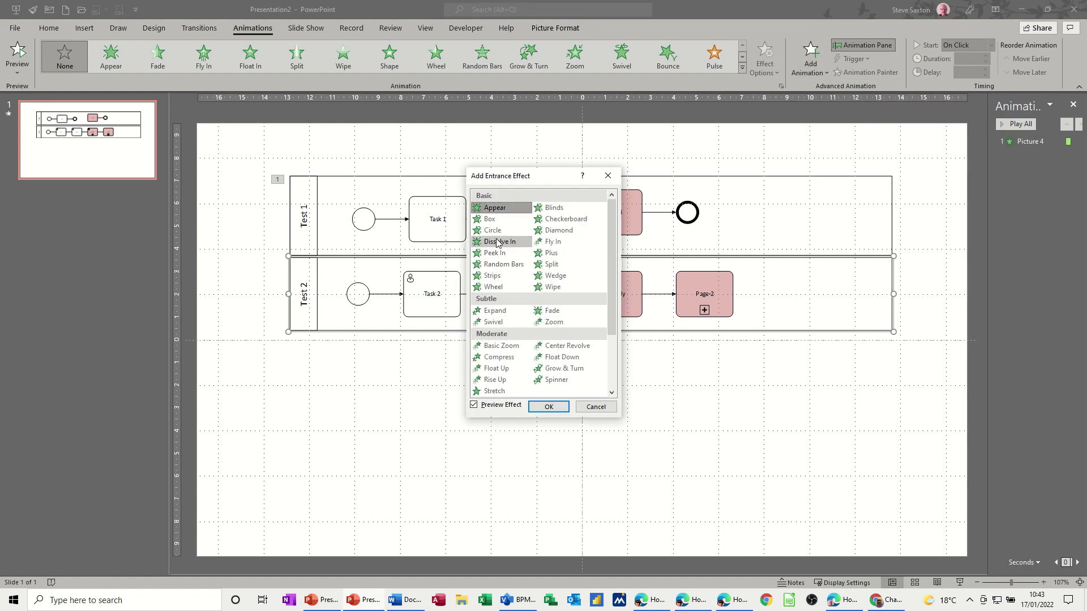
click(498, 242)
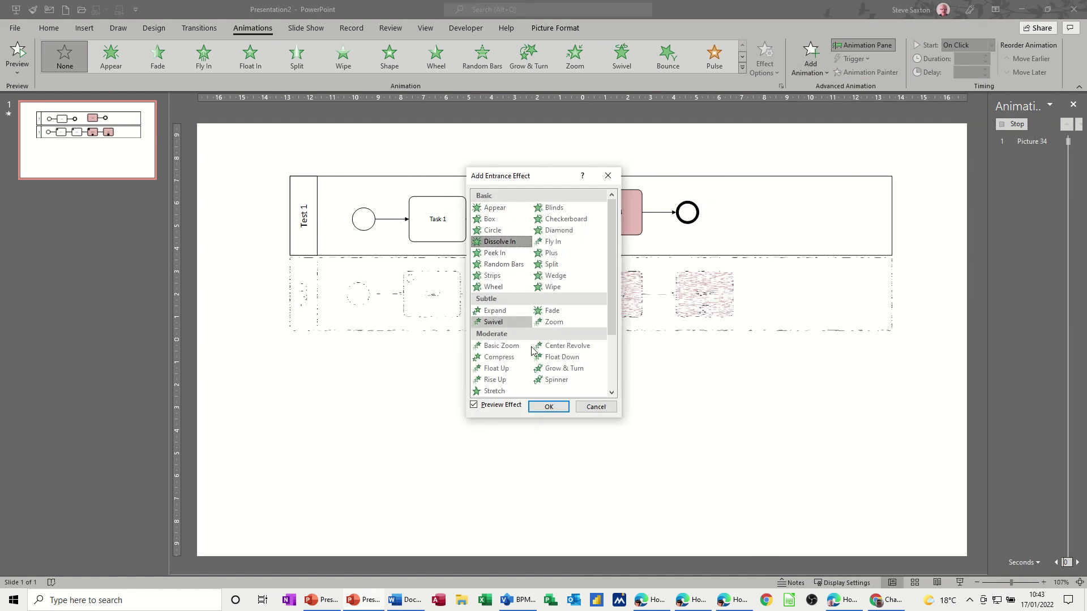
click(548, 407)
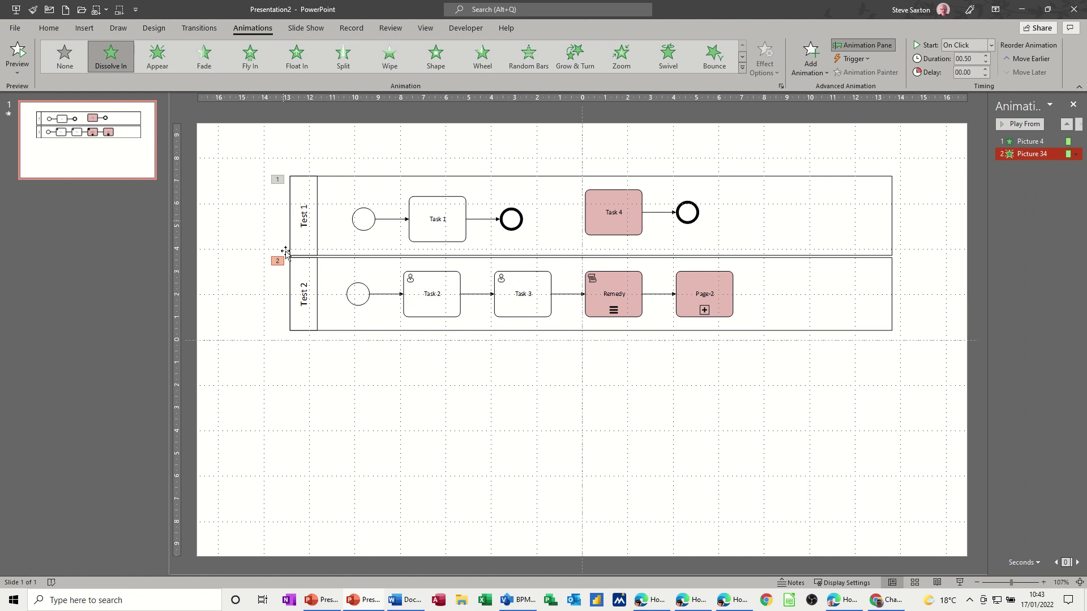
- Select and copy the Test pool's vertical header strip in Visio, then return to PowerPoint
click(506, 601)
click(265, 321)
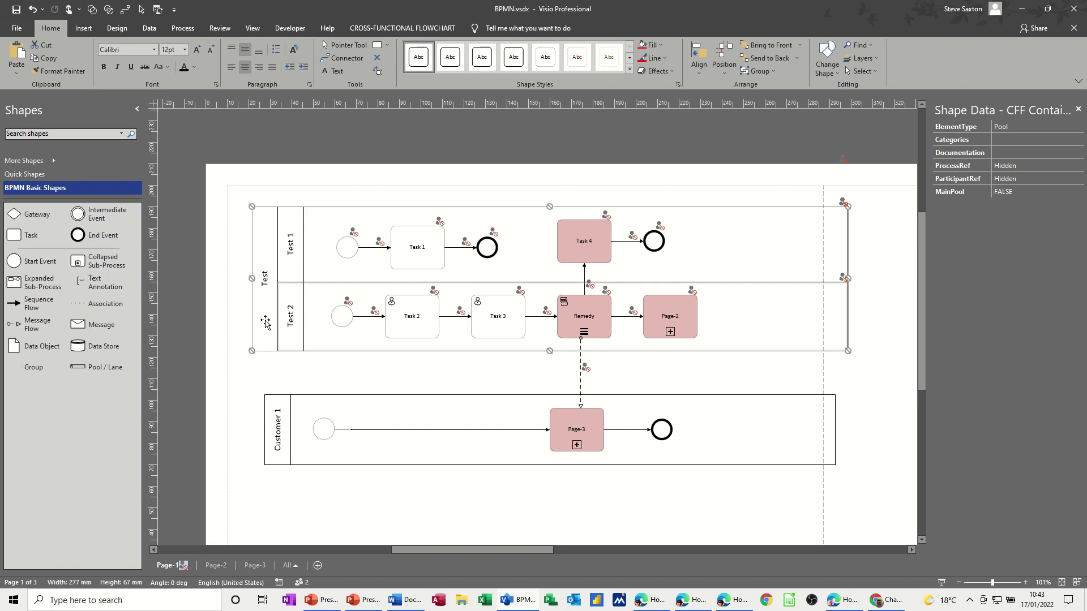
click(266, 308)
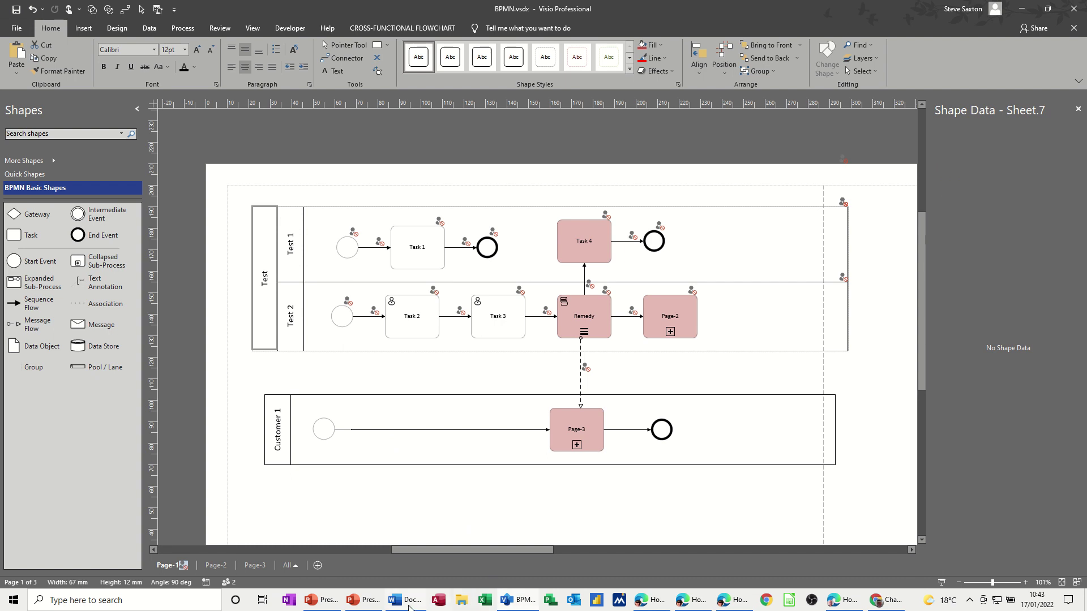
click(365, 602)
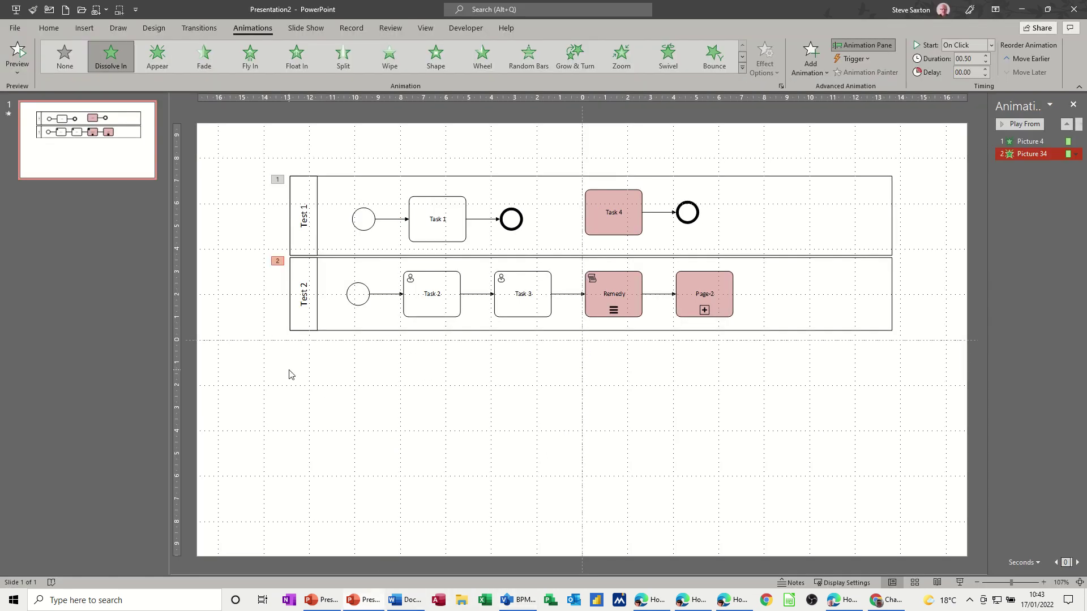
- Paste the pool header and place it along the left edge of both lanes
key(ctrl+v)
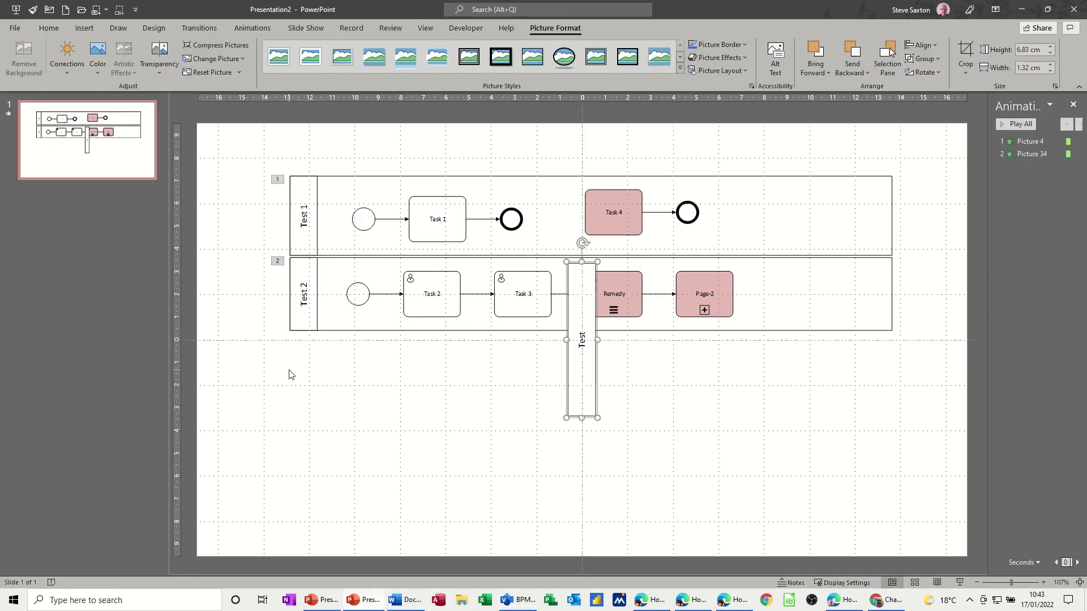
drag(573, 349, 273, 274)
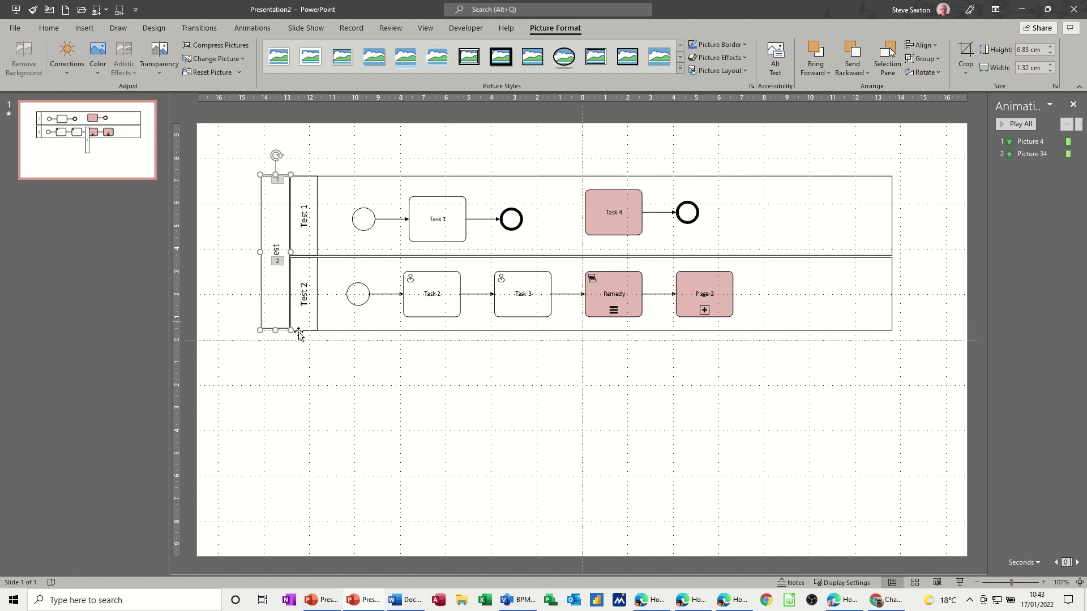
click(347, 368)
click(276, 319)
- Give the pool header a Dissolve In entrance animation as the third effect
click(253, 30)
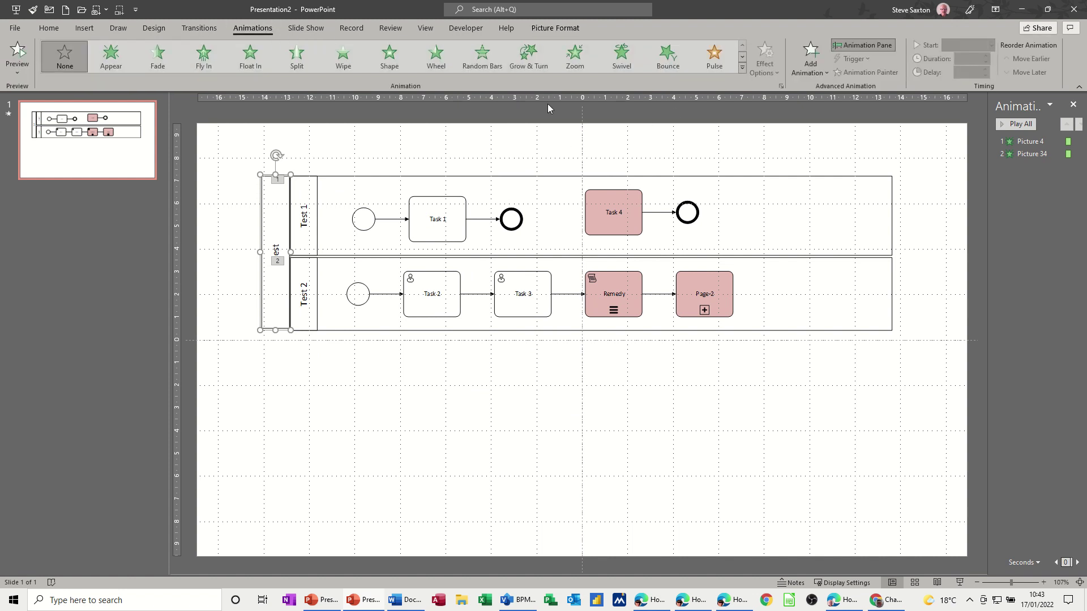
click(811, 56)
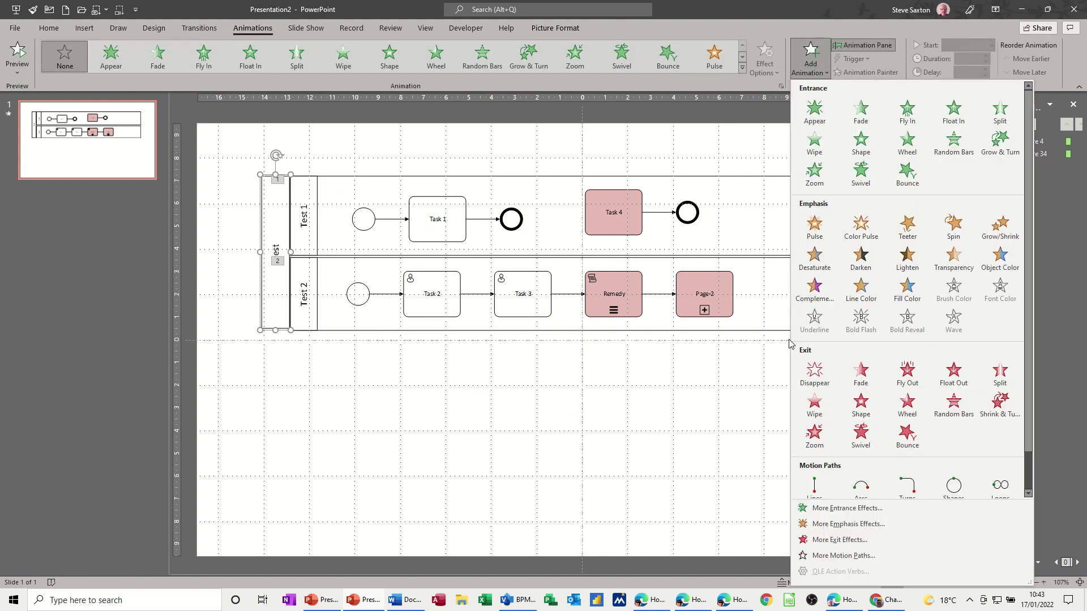
click(820, 504)
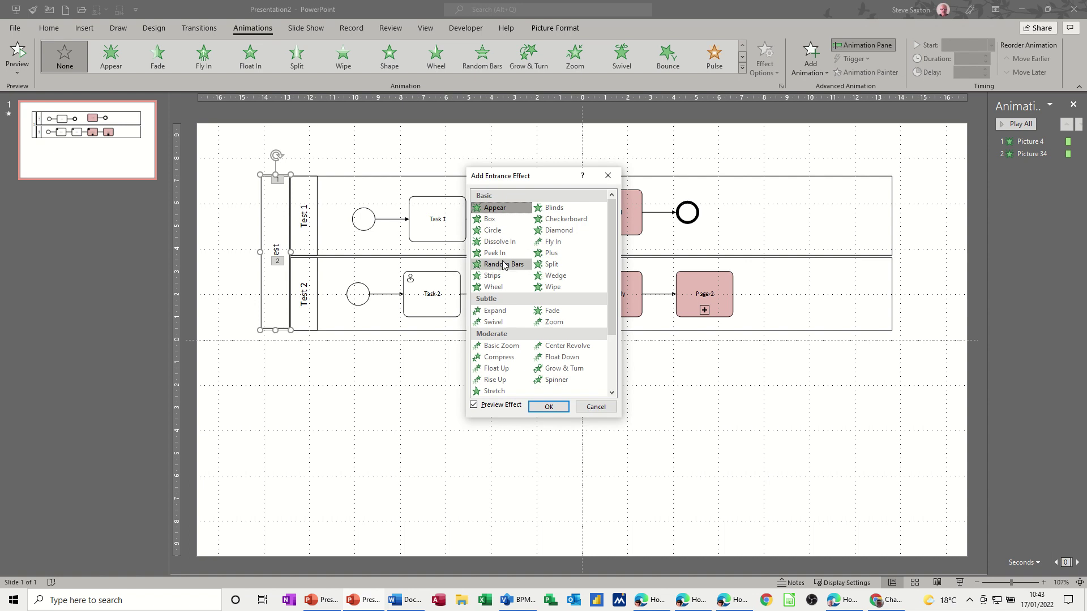
click(503, 242)
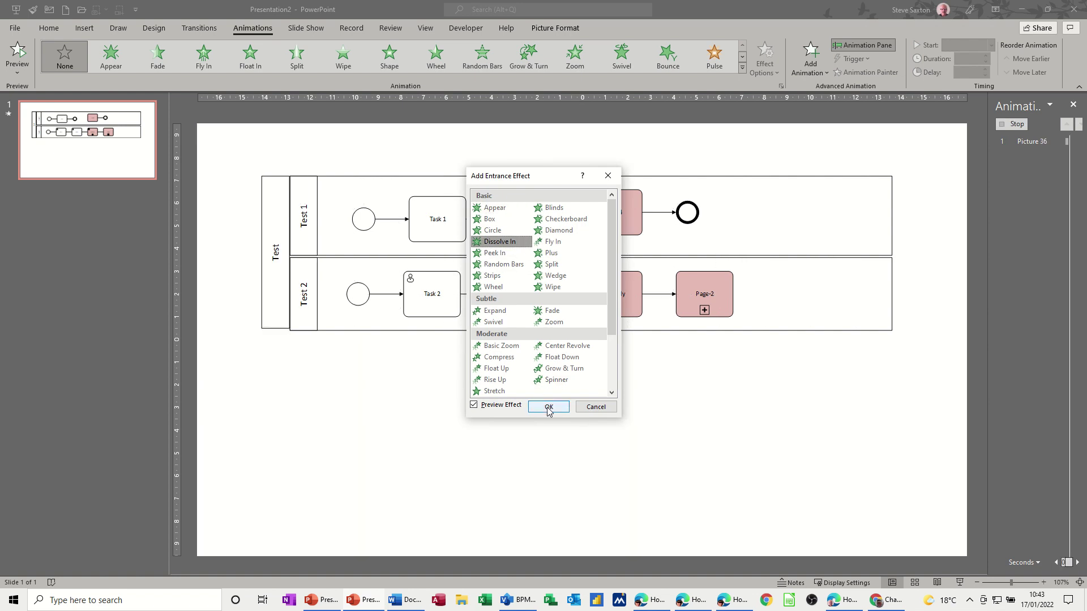
click(548, 407)
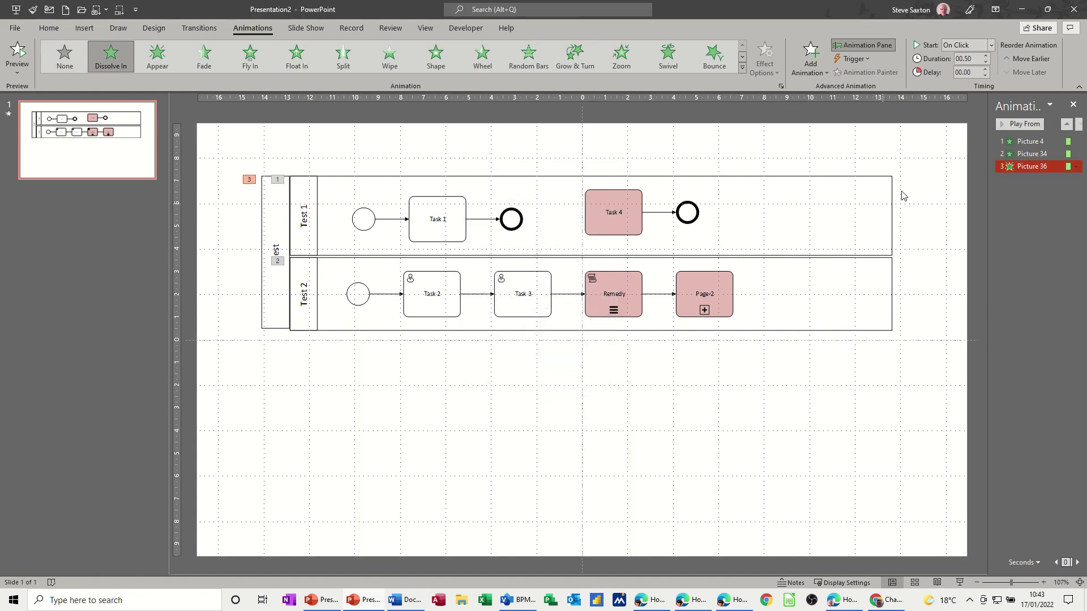
- Preview the animations from the first one, then realign the Test 2 lane under Test 1
click(1018, 142)
click(1011, 126)
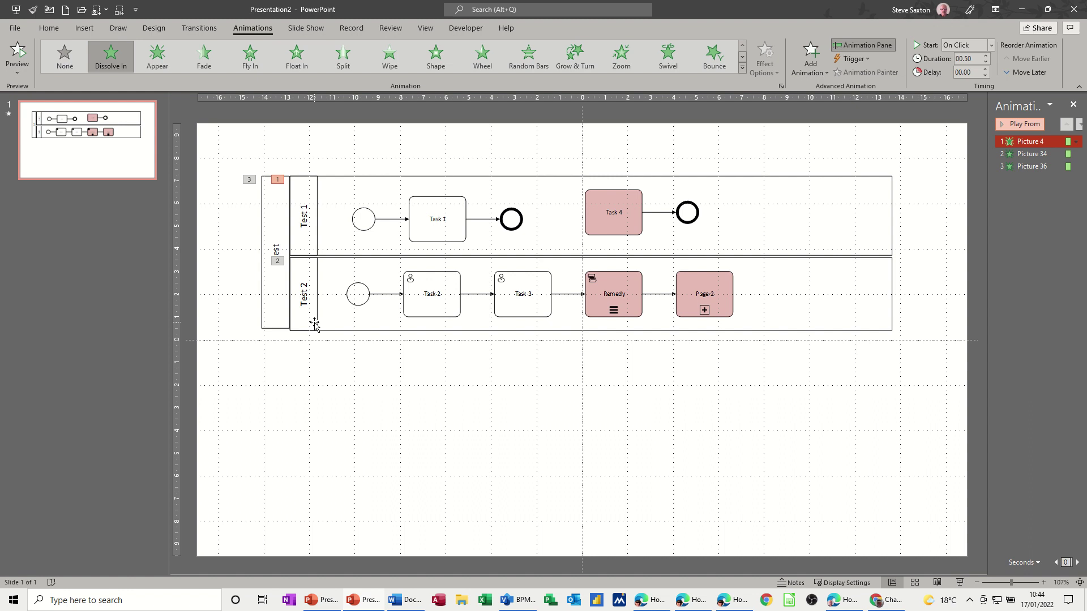
drag(314, 322, 311, 316)
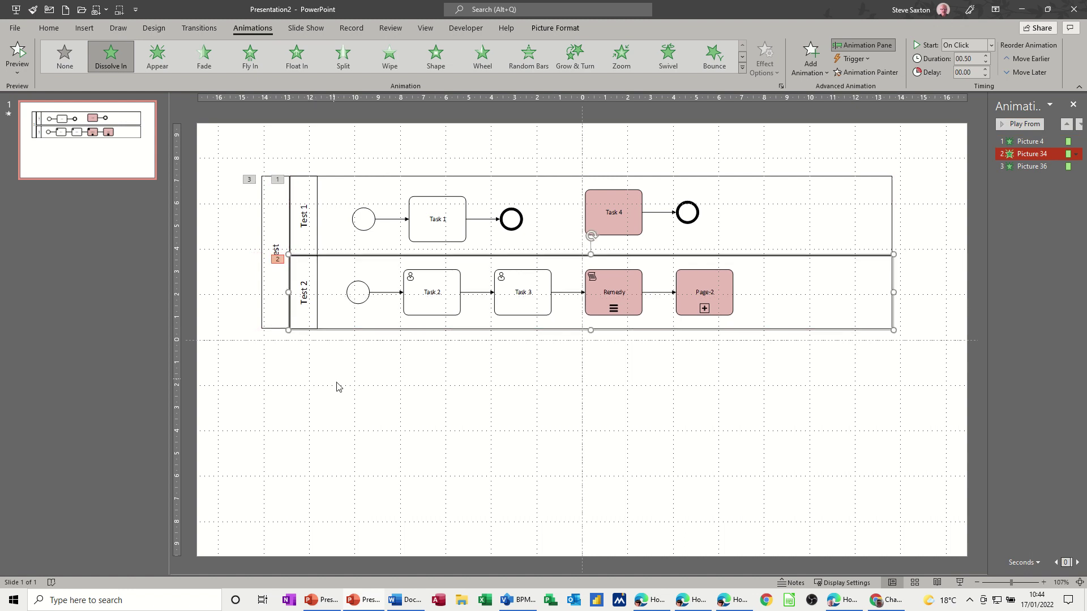
click(382, 402)
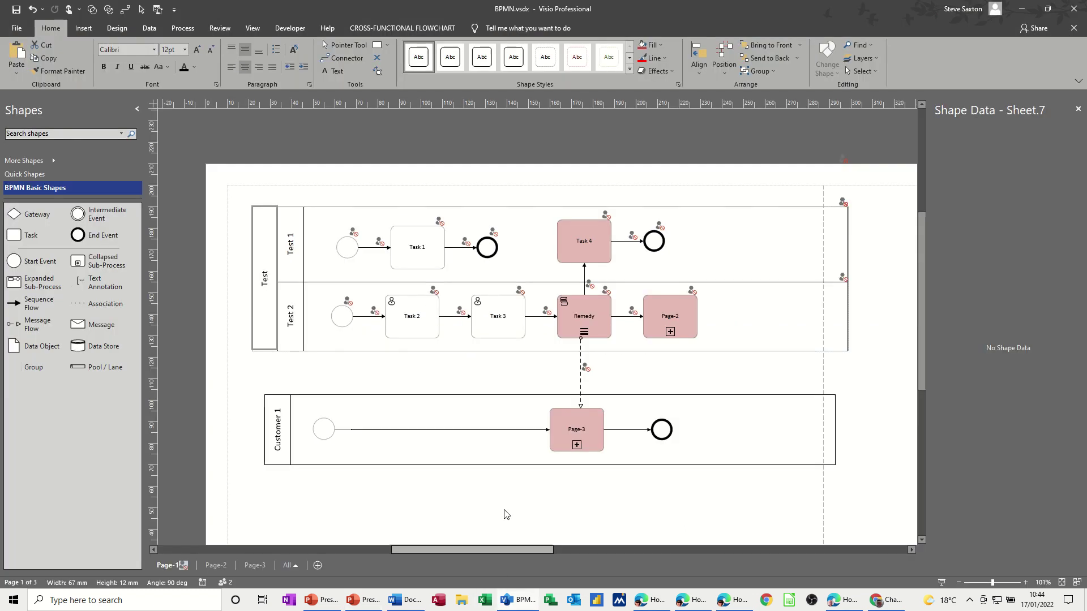
- Select the Customer 1 pool in Visio and paste it onto the PowerPoint slide
click(276, 460)
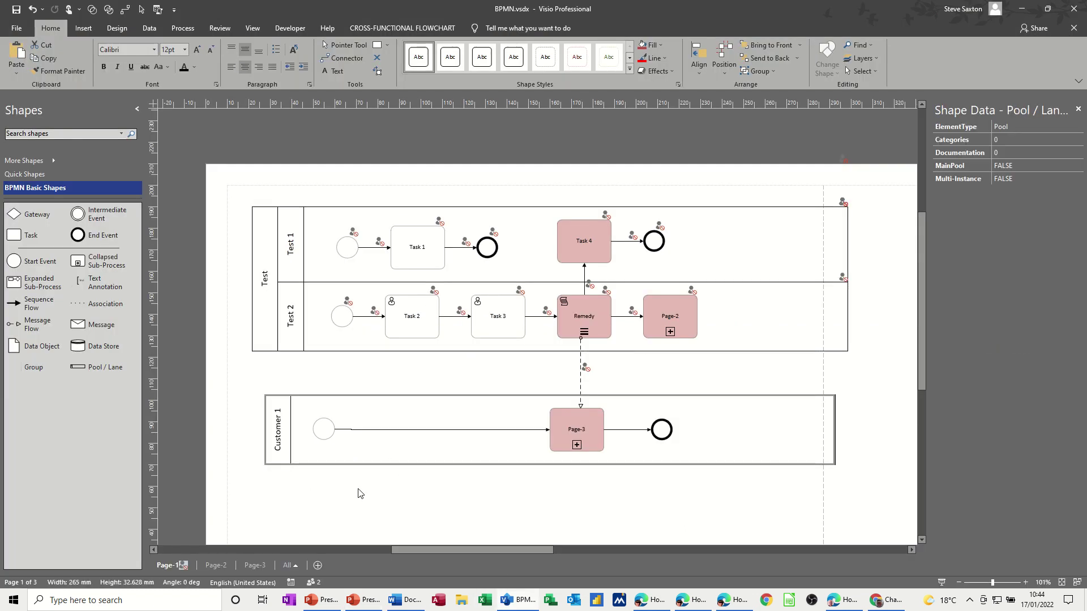
click(382, 601)
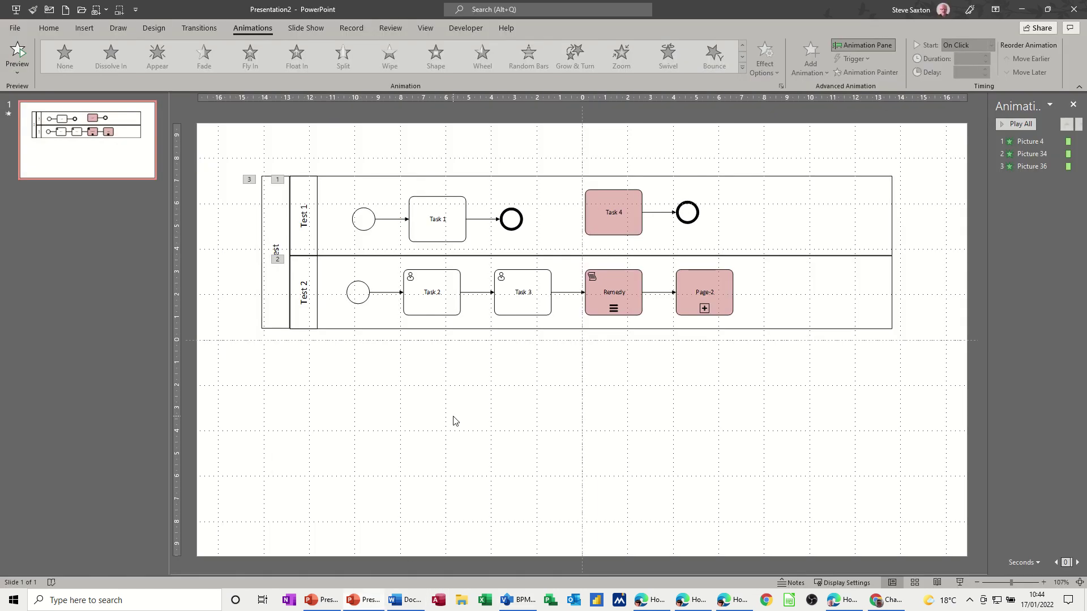
key(ctrl+v)
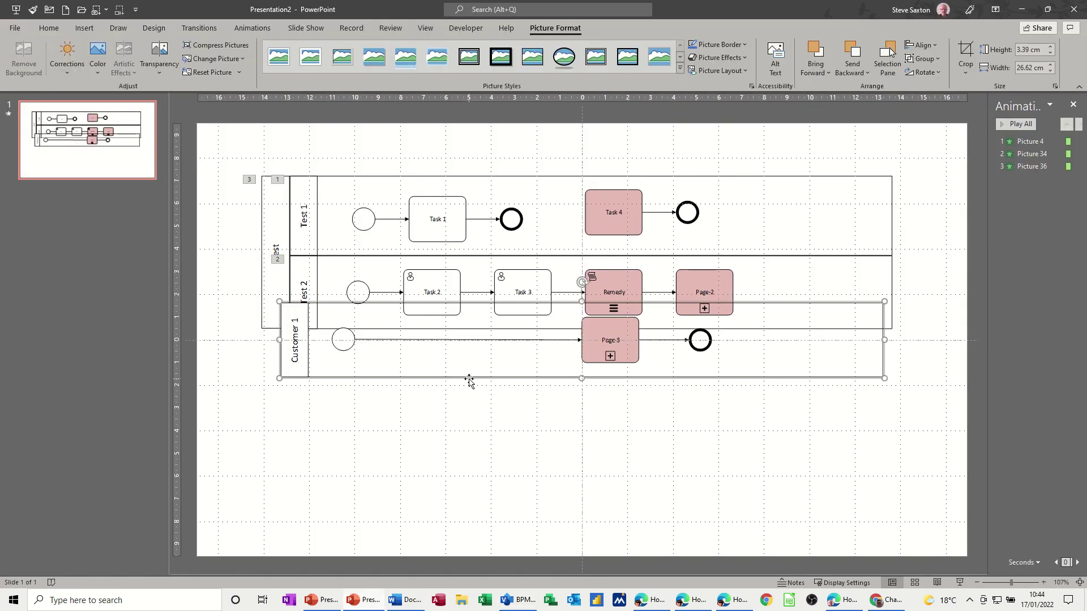
- Place the Customer 1 picture beneath the Test pool, then return to Visio
drag(469, 381, 477, 449)
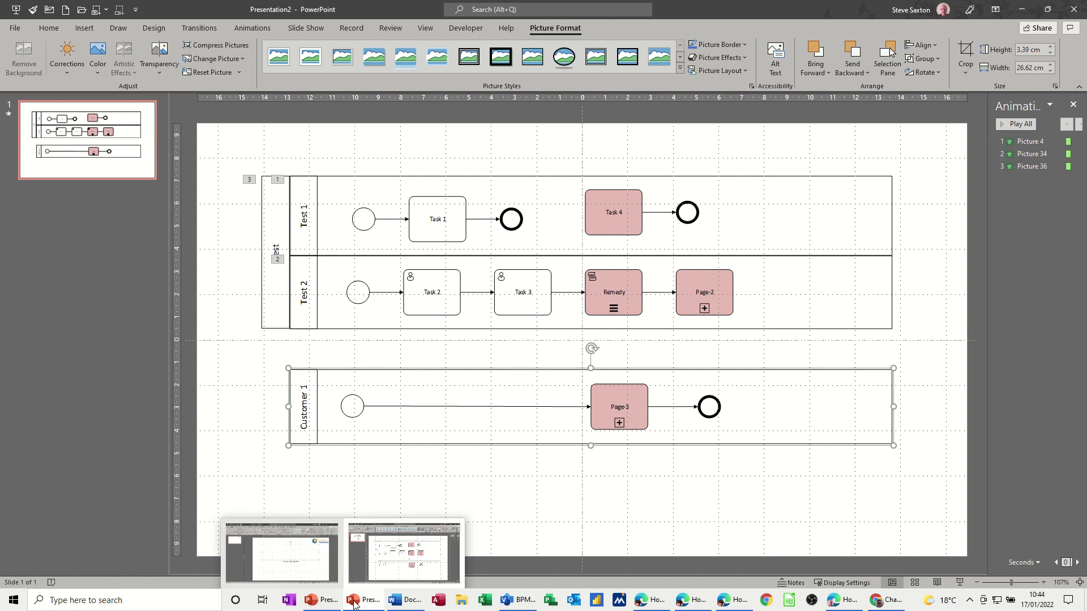
click(510, 601)
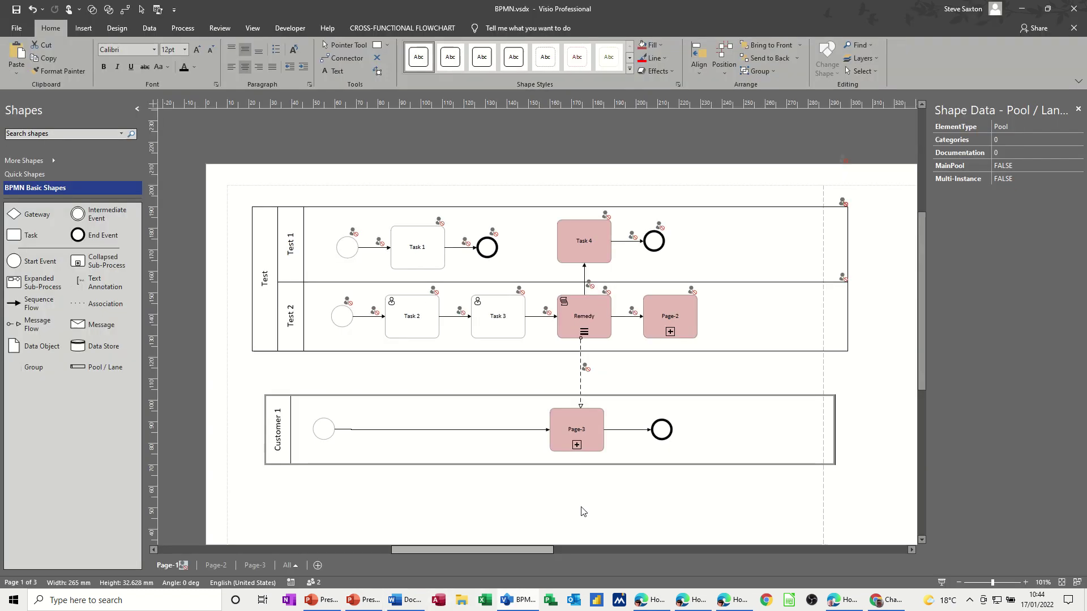
- Copy the dashed connector between Remedy and Page-3 in Visio and return to the PowerPoint slide
click(583, 363)
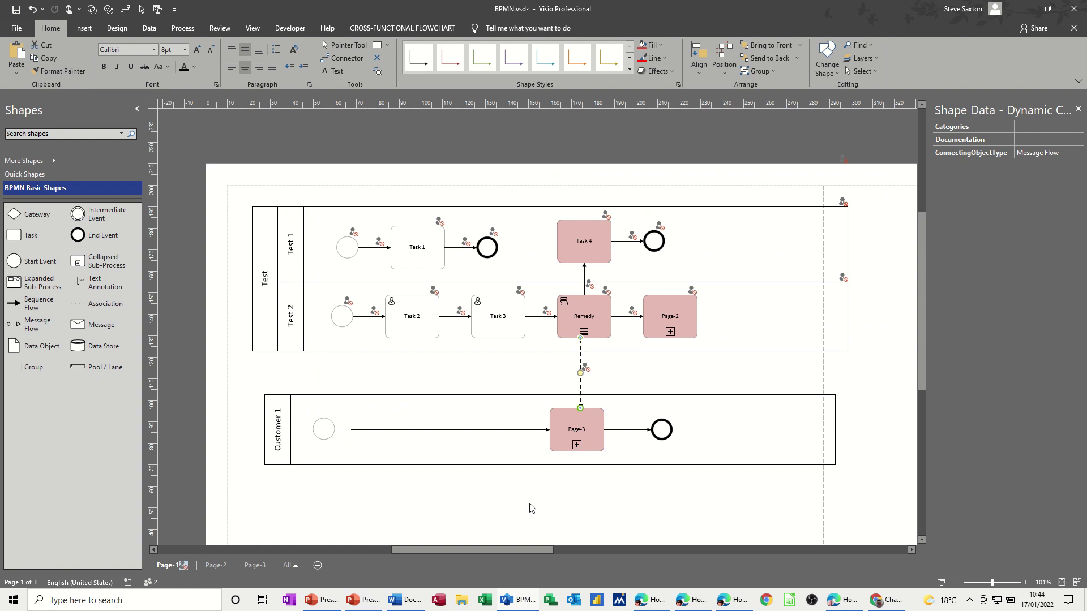
click(369, 602)
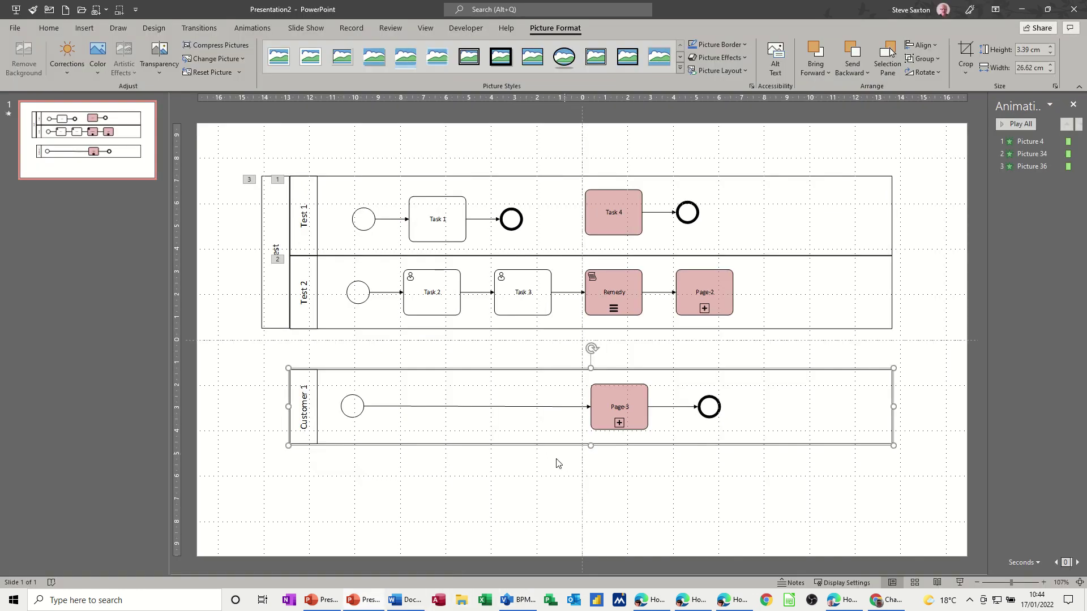
- Paste the dashed message-flow connector and drag it to join Remedy's bottom with Page-3's top
click(623, 479)
key(ctrl+v)
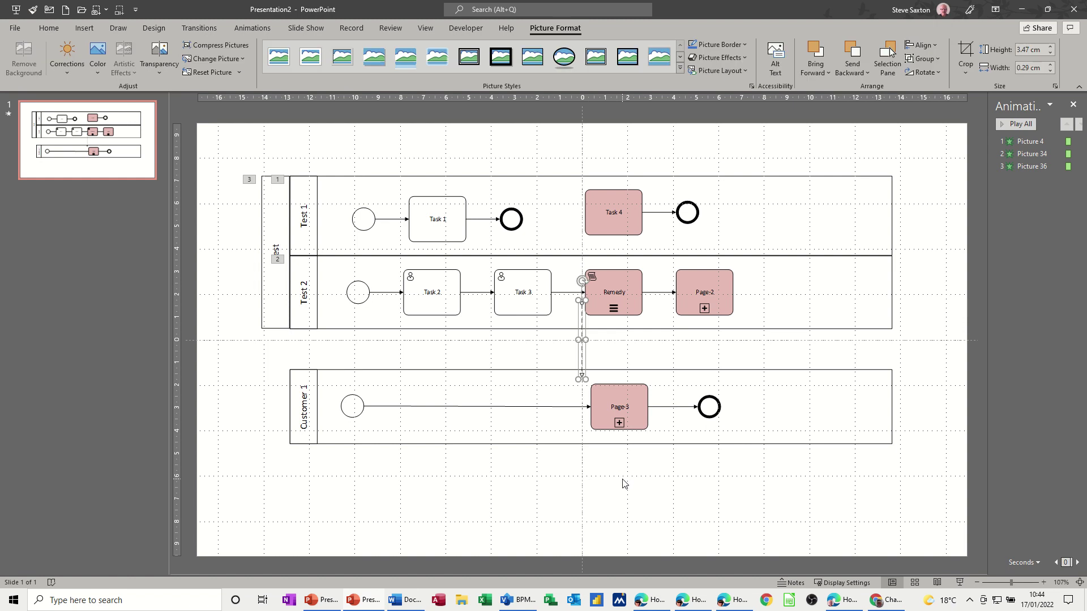
drag(585, 347, 618, 359)
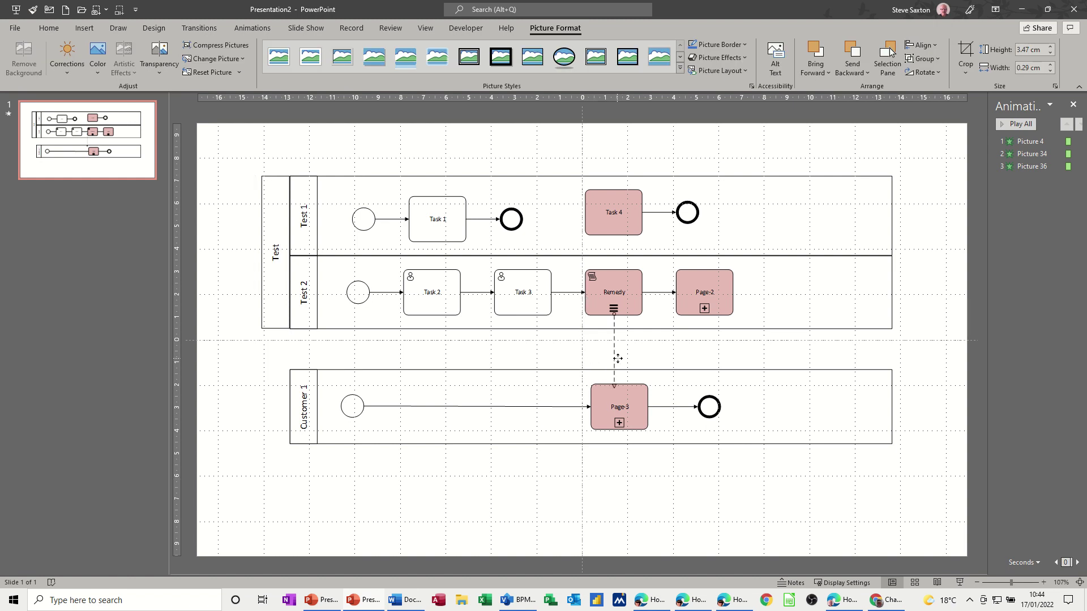
click(549, 514)
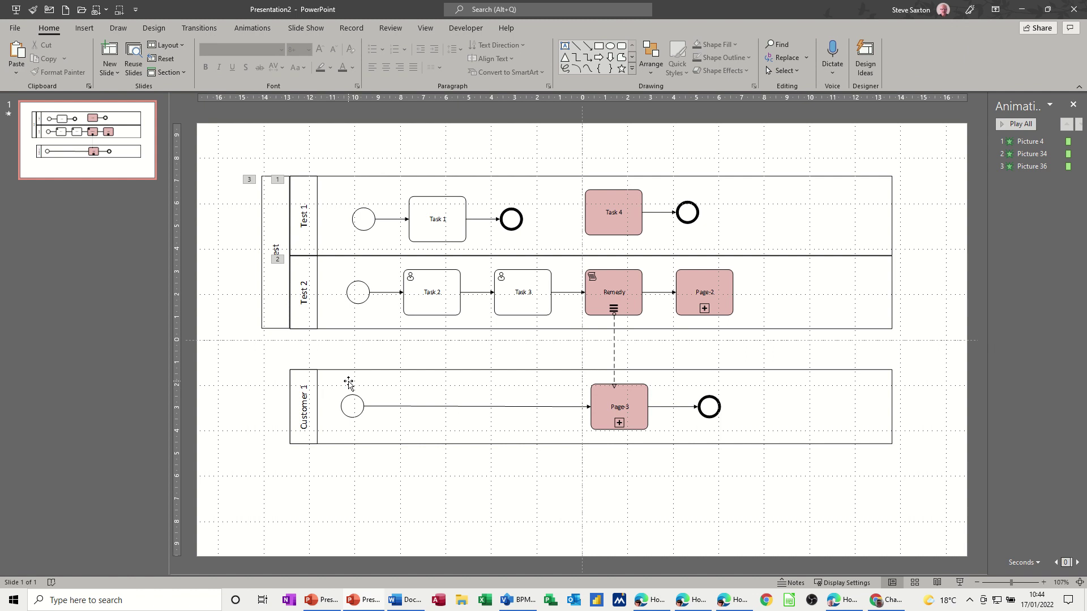
click(349, 384)
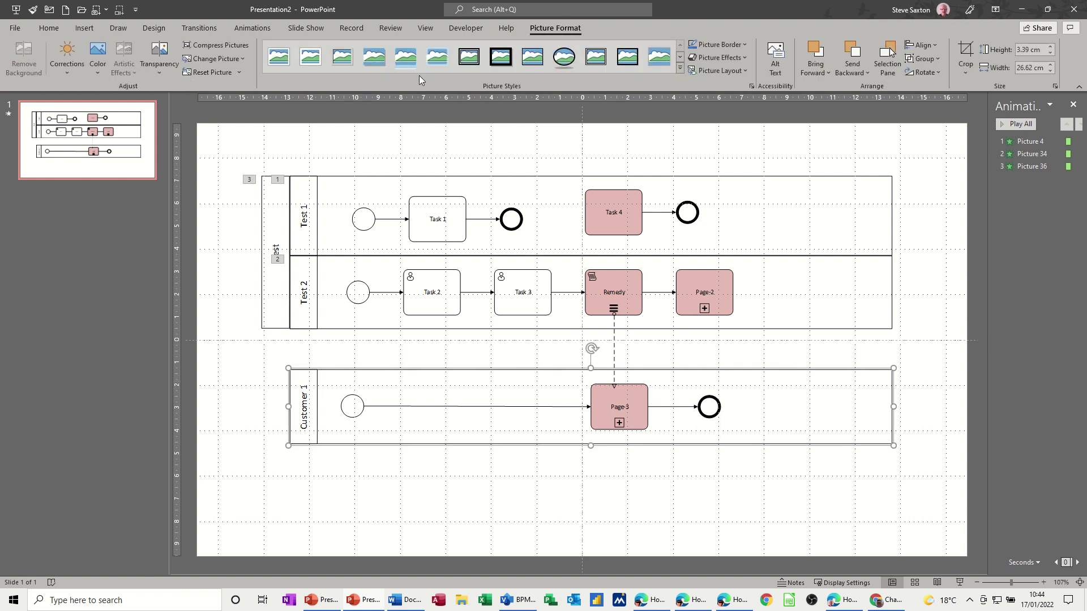
- Add a Dissolve In entrance animation to the Customer 1 pool as the fourth animation
click(252, 28)
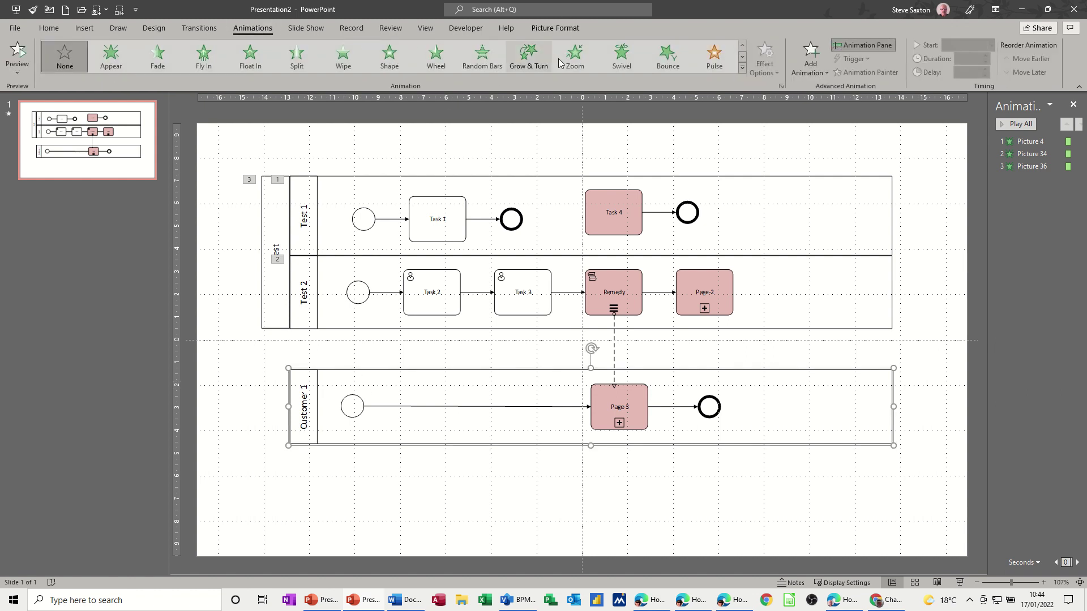
click(815, 65)
click(808, 509)
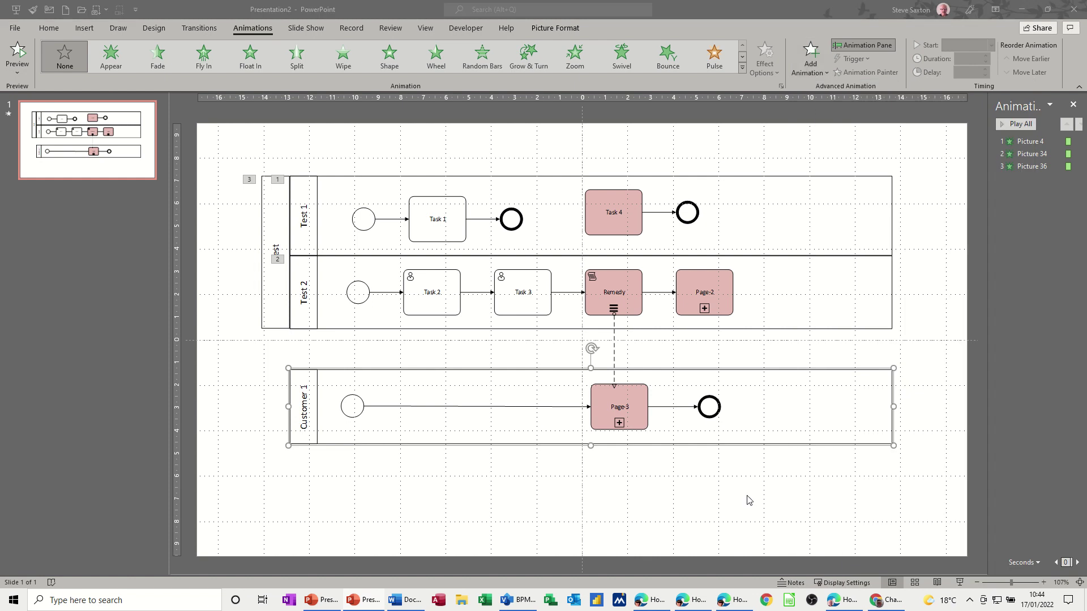
click(498, 242)
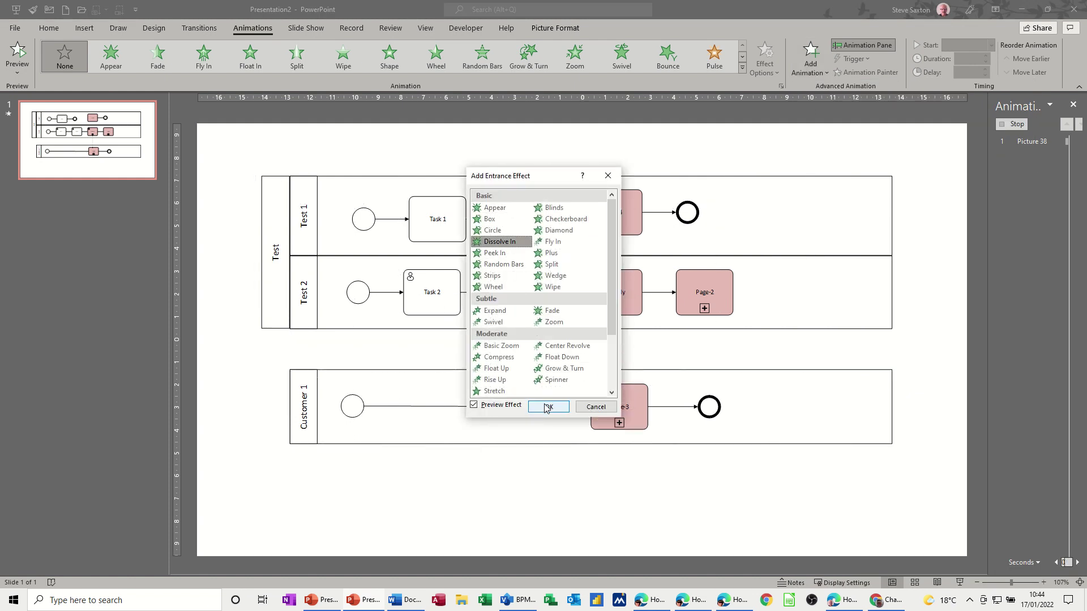
click(547, 407)
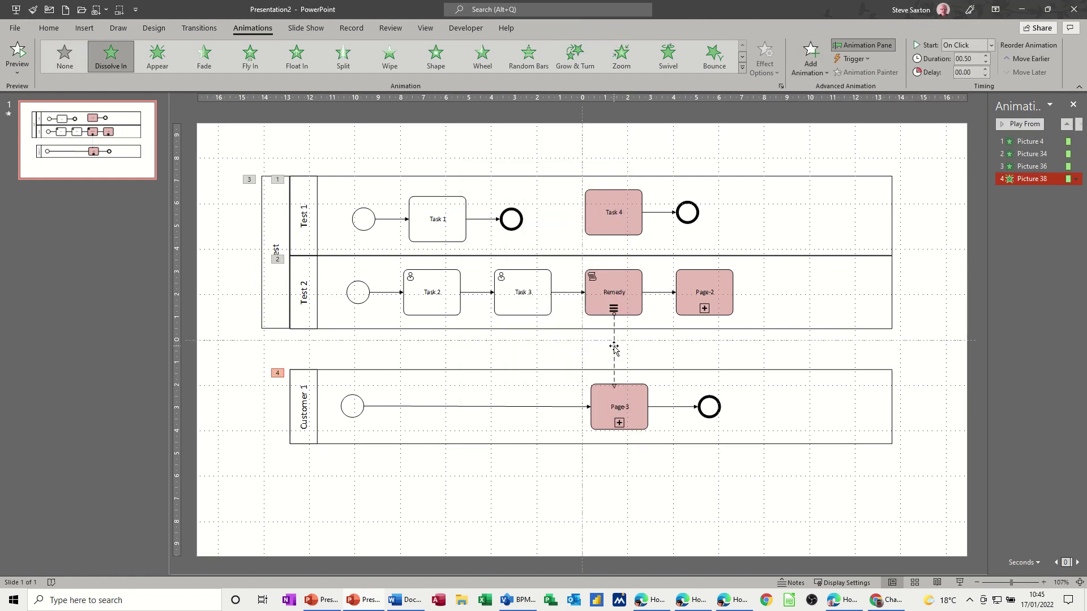
- Give the message-flow connector a Dissolve In entrance as the fifth animation
click(813, 64)
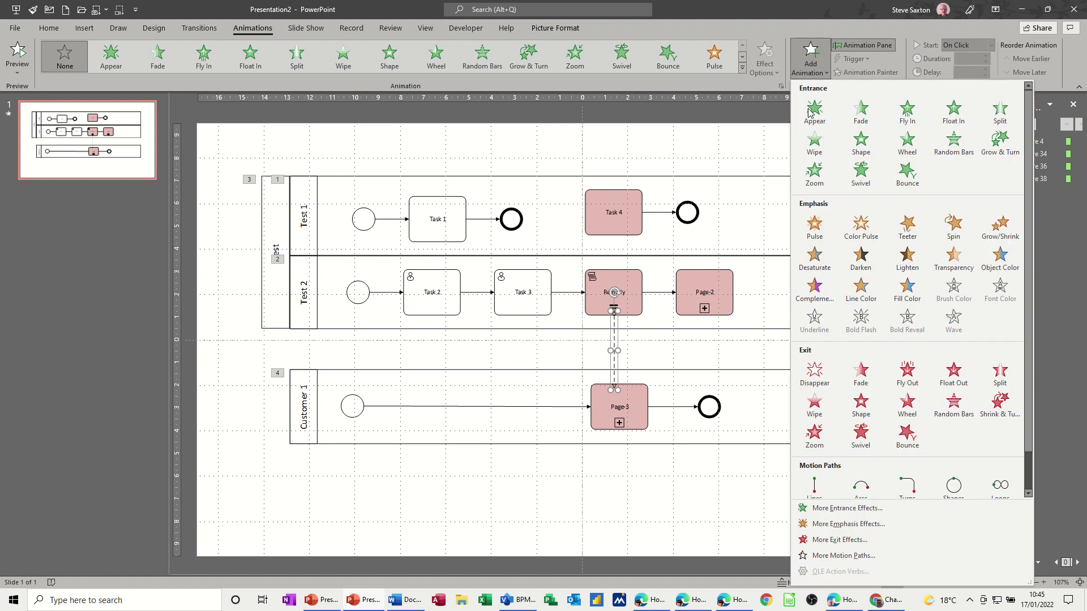
click(809, 508)
key(Up)
key(Up)
key(Up)
key(Up)
key(Up)
key(Up)
key(Up)
key(Up)
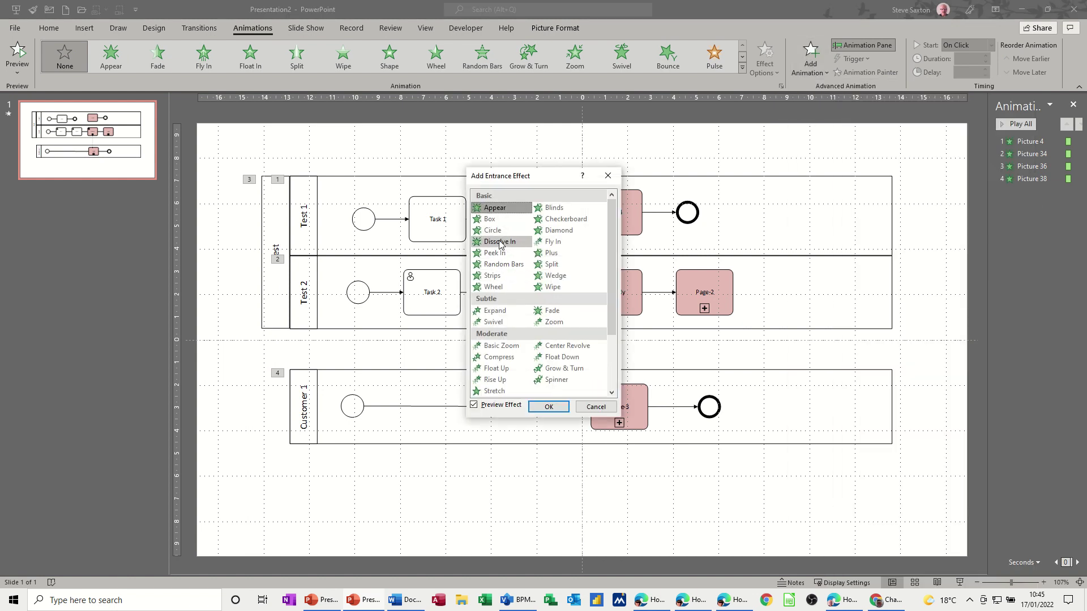
click(544, 408)
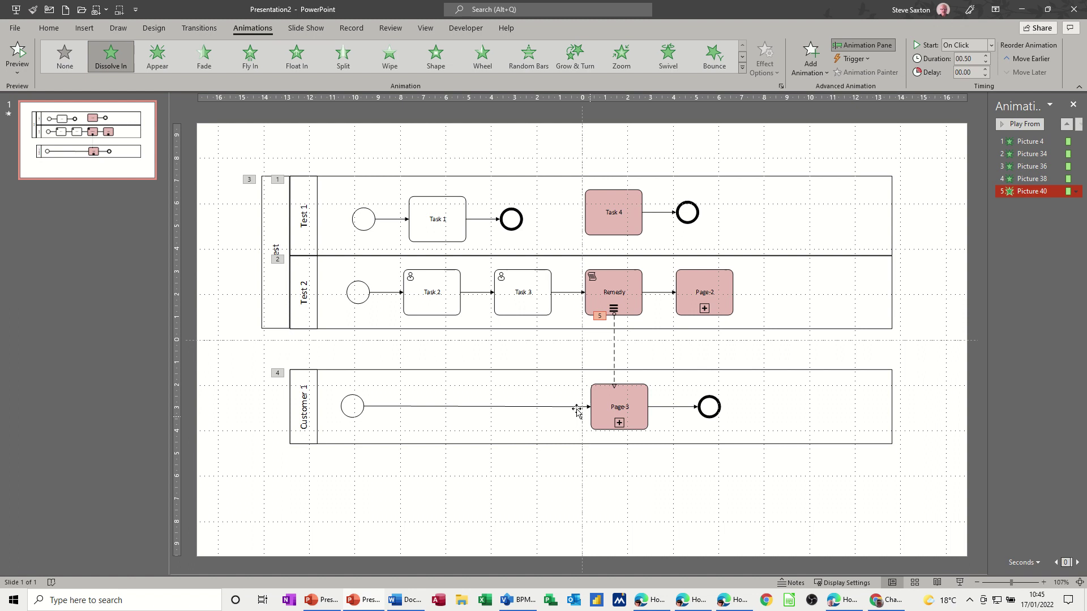
click(613, 486)
click(959, 583)
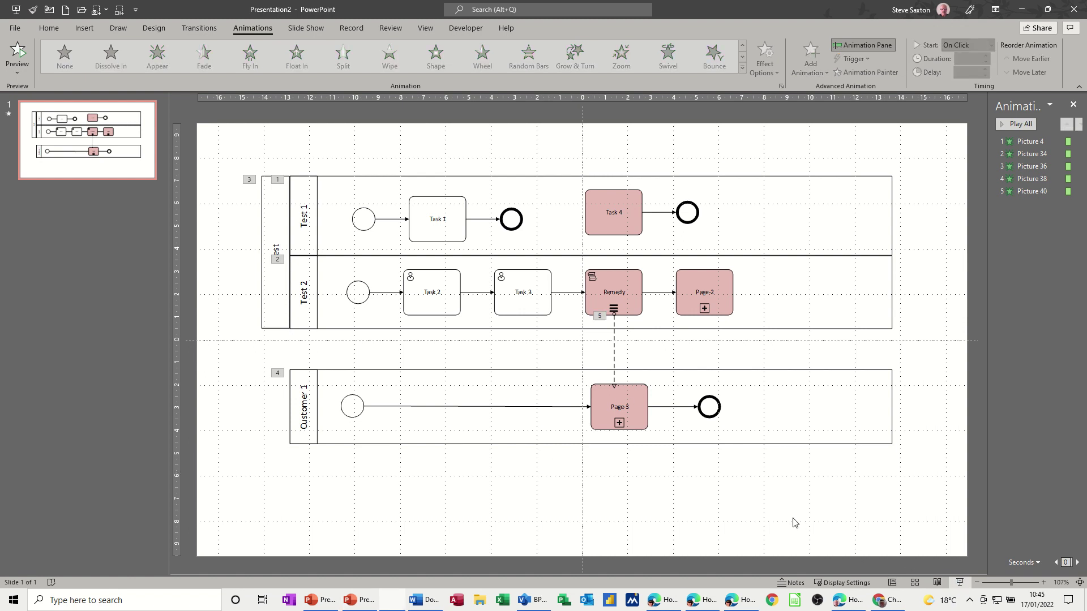
click(469, 225)
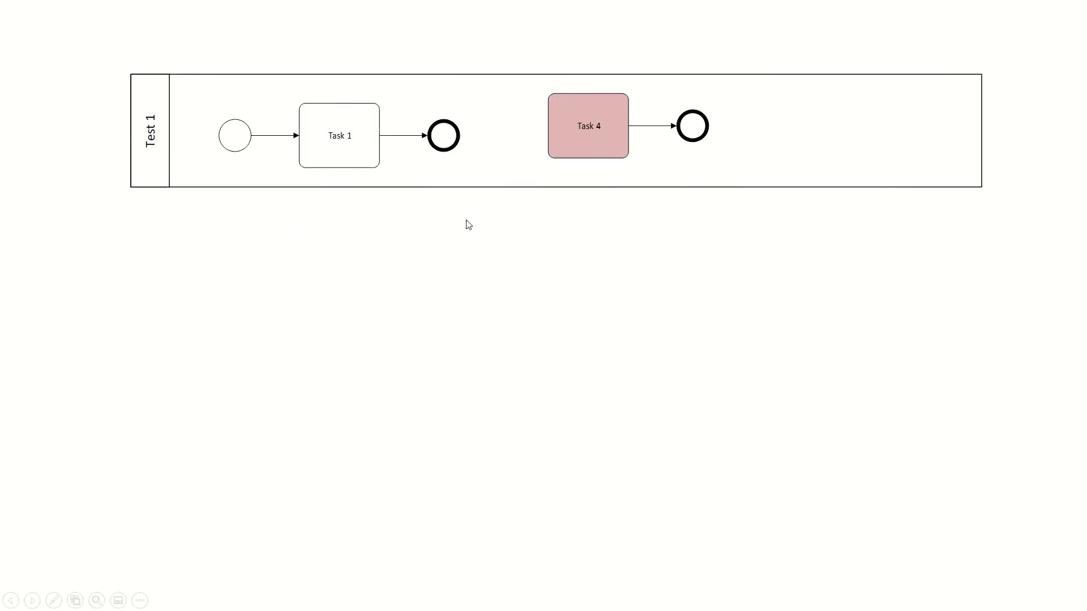